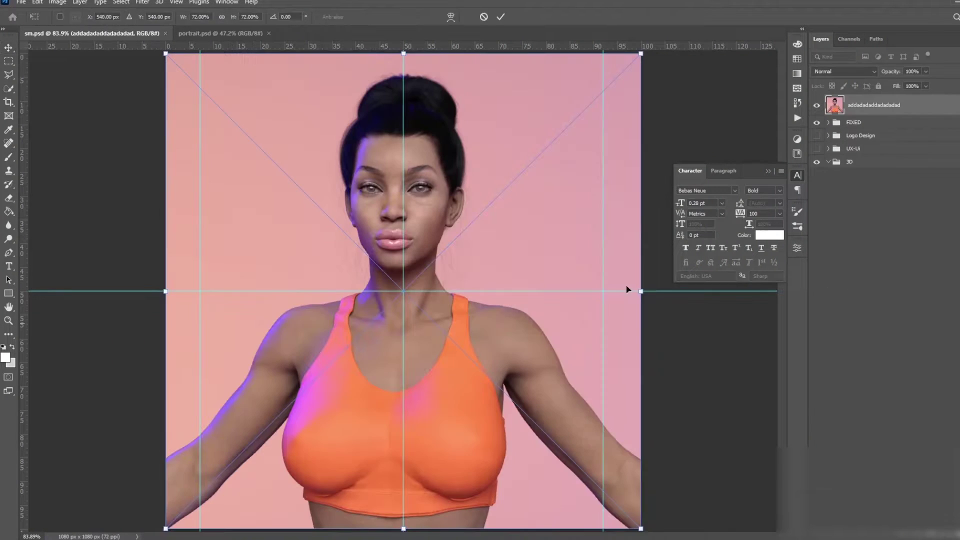
# Move the portrait into the 3D group and enlarge it to fill the square canvas behind the logo and footer bar
pyautogui.moveTo(875, 105); pyautogui.dragTo(878, 186)
pyautogui.hotkey('ctrl', 't')
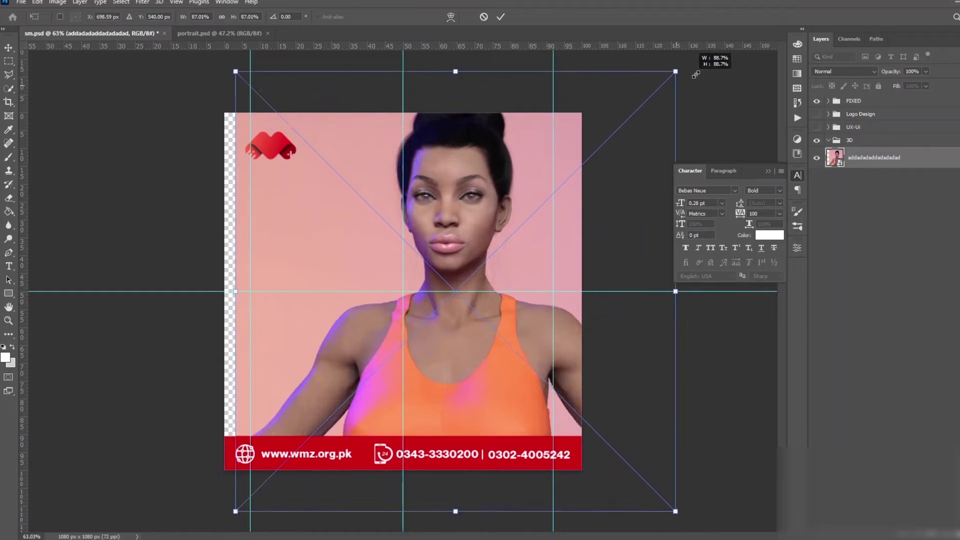
pyautogui.moveTo(507, 338); pyautogui.dragTo(448, 421)
pyautogui.press('Return')
pyautogui.scroll(5, 478, 332)
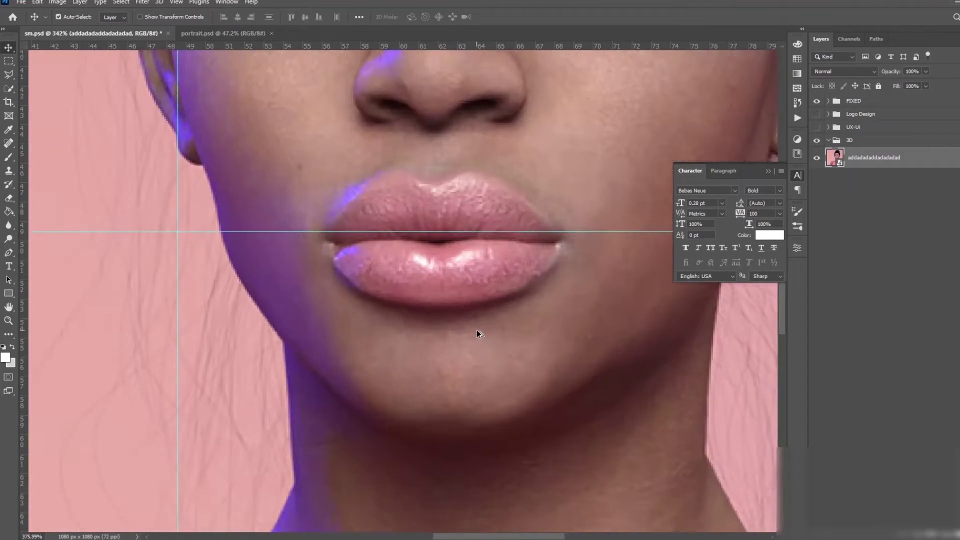
pyautogui.scroll(-4, 477, 332)
pyautogui.moveTo(485, 344); pyautogui.dragTo(465, 351)
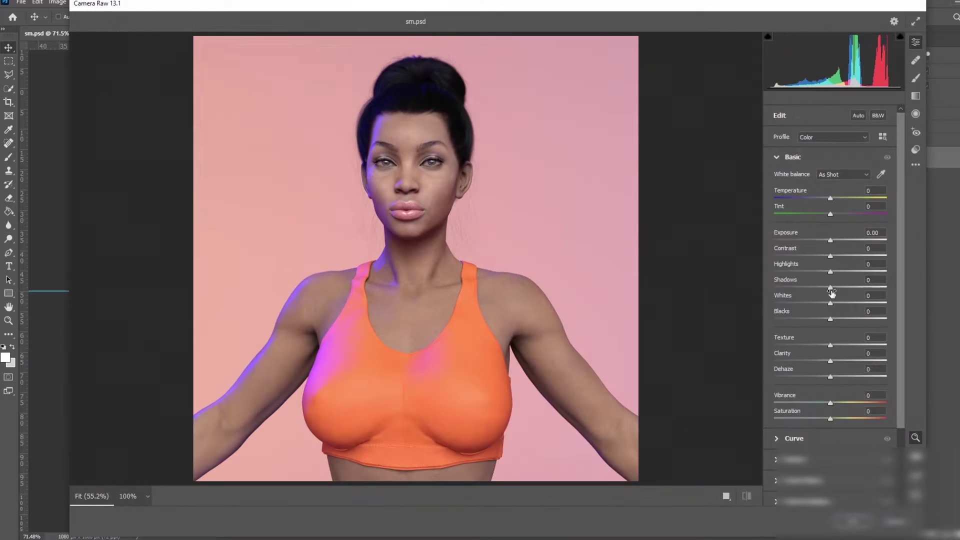
# In Camera Raw, raise the portrait's contrast, clarity and exposure, and add a corner vignette
pyautogui.moveTo(835, 257); pyautogui.dragTo(853, 258)
pyautogui.moveTo(831, 361); pyautogui.dragTo(834, 361)
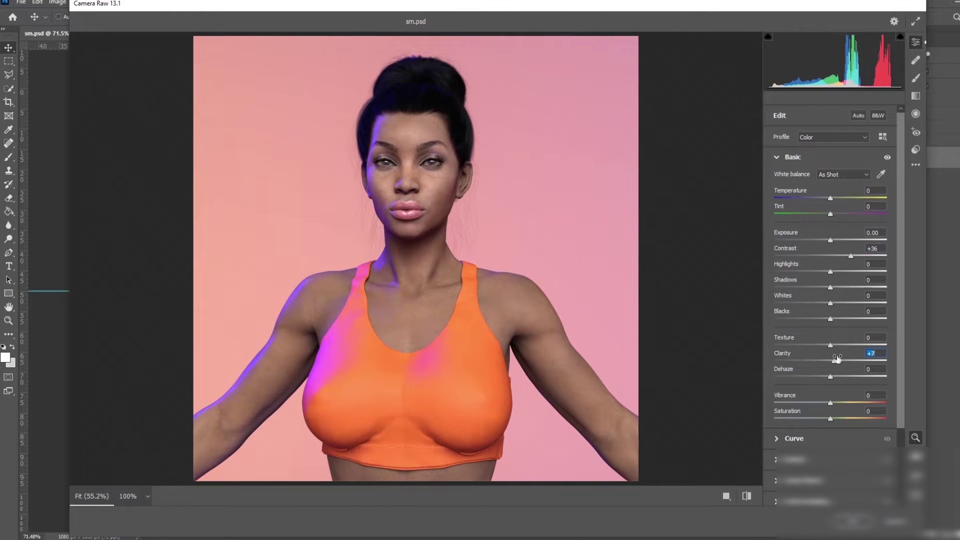
pyautogui.moveTo(831, 240); pyautogui.dragTo(833, 241)
pyautogui.scroll(-3, 843, 430)
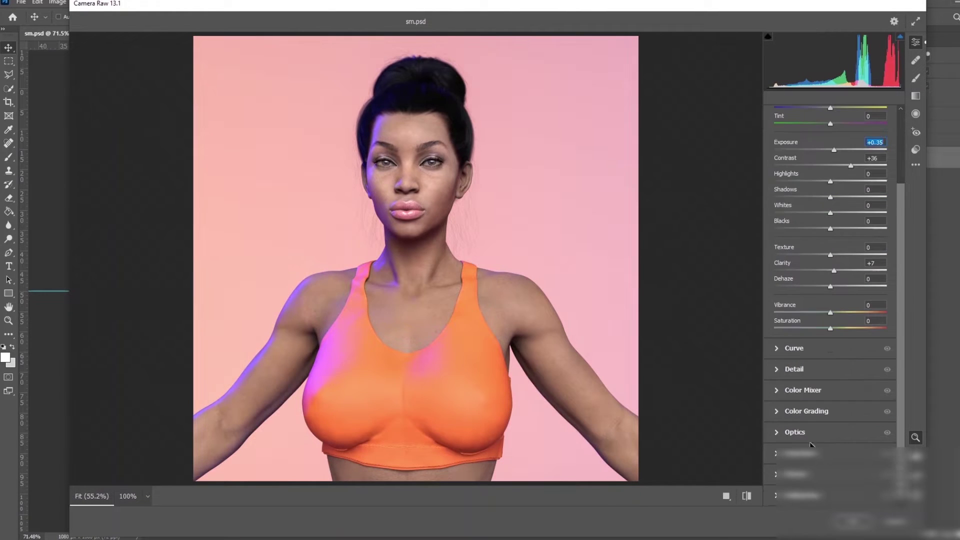
pyautogui.moveTo(830, 350)
pyautogui.mouseDown()
pyautogui.moveTo(848, 349)
pyautogui.moveTo(822, 352)
pyautogui.mouseUp()
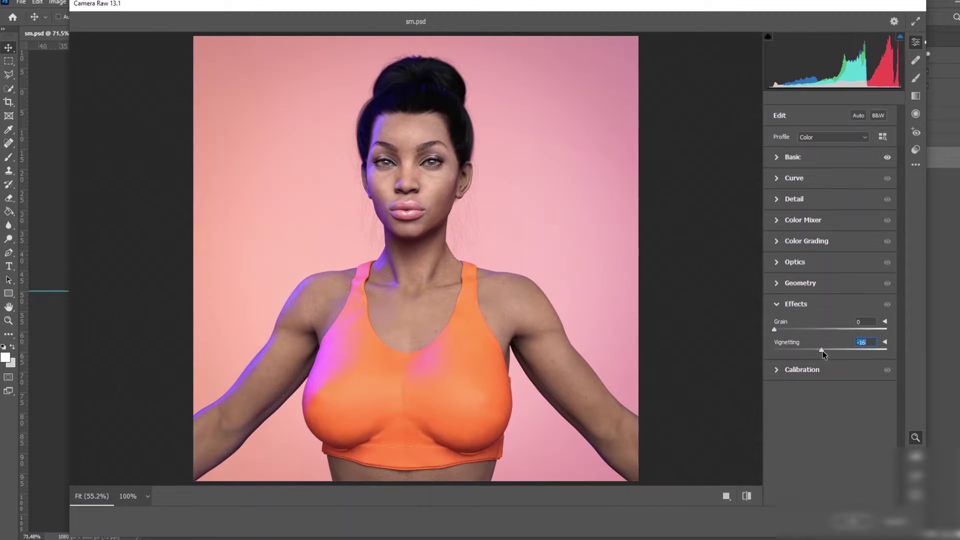
# Set noise reduction to 26, bump contrast, add dehaze and clarity, and apply the filter
pyautogui.click(806, 199)
pyautogui.click(805, 245)
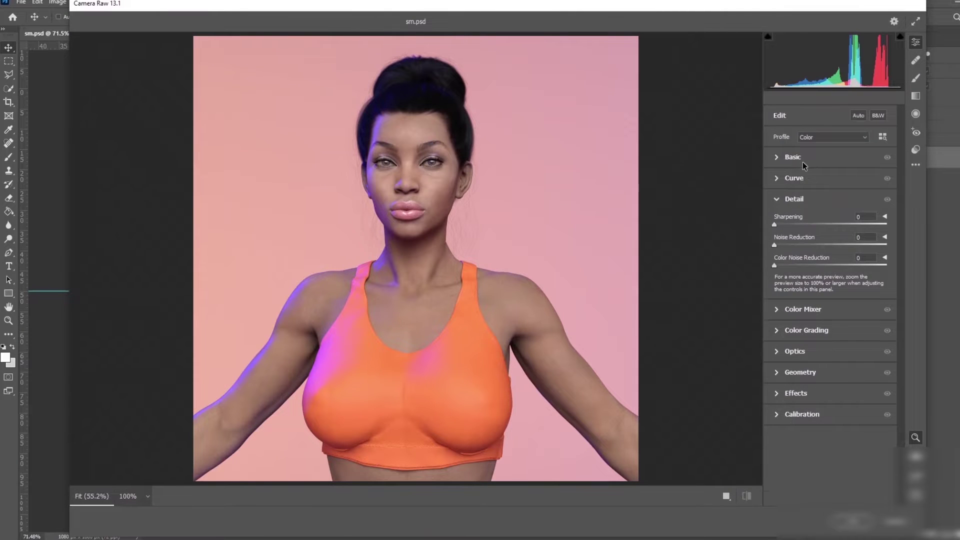
pyautogui.click(793, 157)
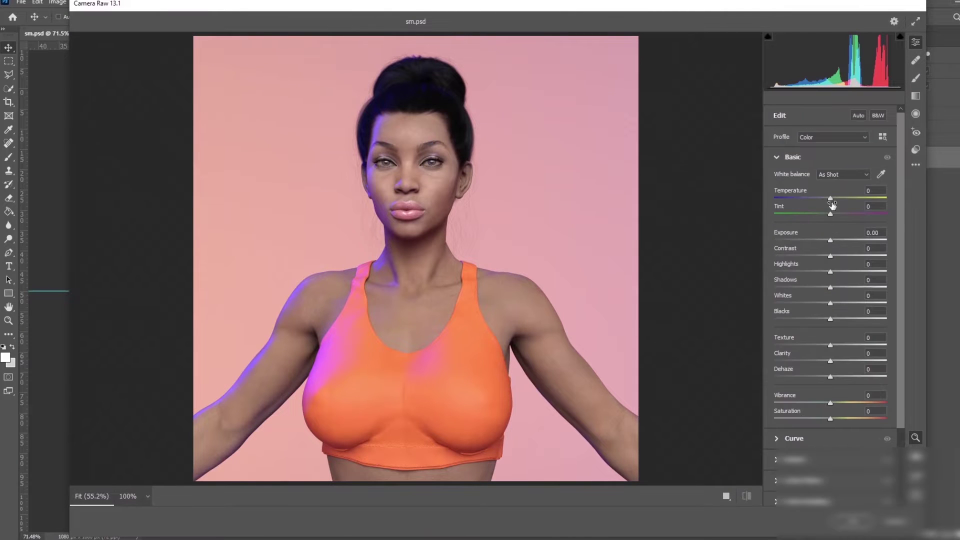
pyautogui.moveTo(837, 258); pyautogui.dragTo(839, 256)
pyautogui.moveTo(830, 377); pyautogui.dragTo(836, 364)
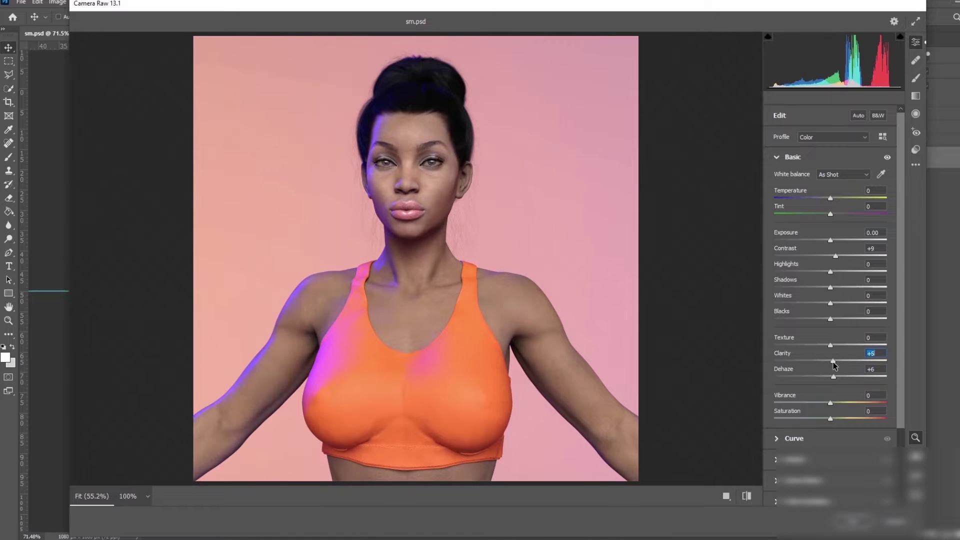
pyautogui.click(894, 522)
# Scale the portrait to about 103% and settle the face slightly right and lower in the square
pyautogui.scroll(4, 431, 332)
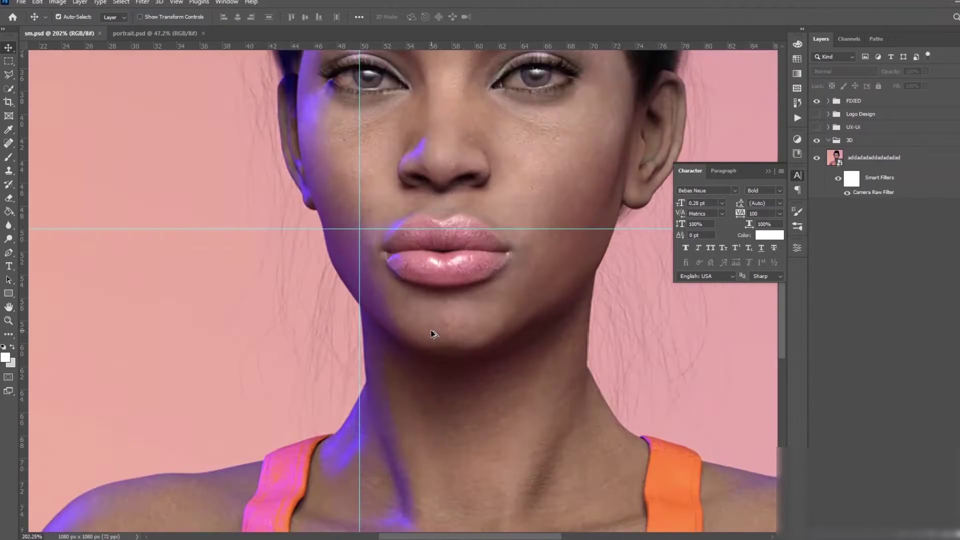
pyautogui.scroll(3, 420, 345)
pyautogui.scroll(3, 417, 356)
pyautogui.scroll(-2, 416, 356)
pyautogui.scroll(-3, 369, 343)
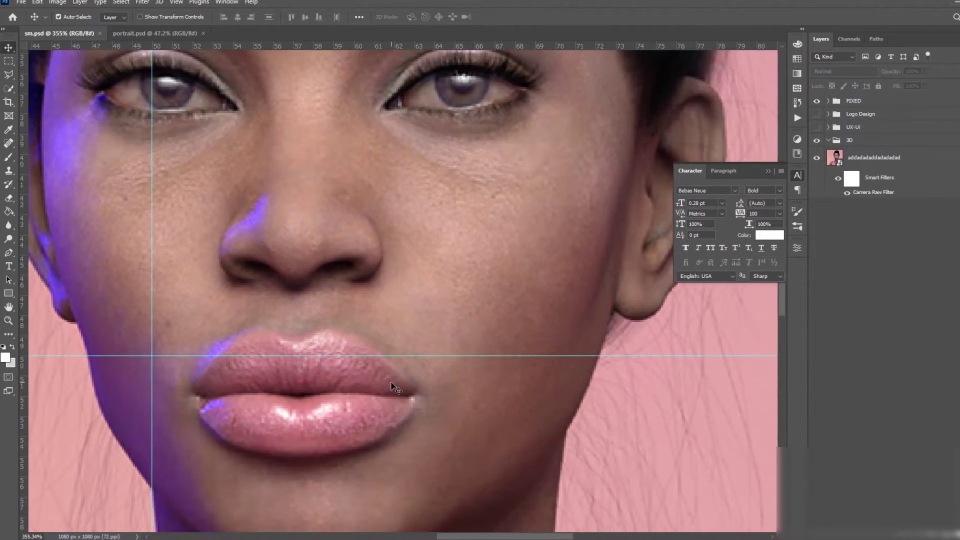
pyautogui.scroll(-5, 457, 390)
pyautogui.scroll(-5, 435, 398)
pyautogui.scroll(2, 476, 381)
pyautogui.scroll(-5, 544, 368)
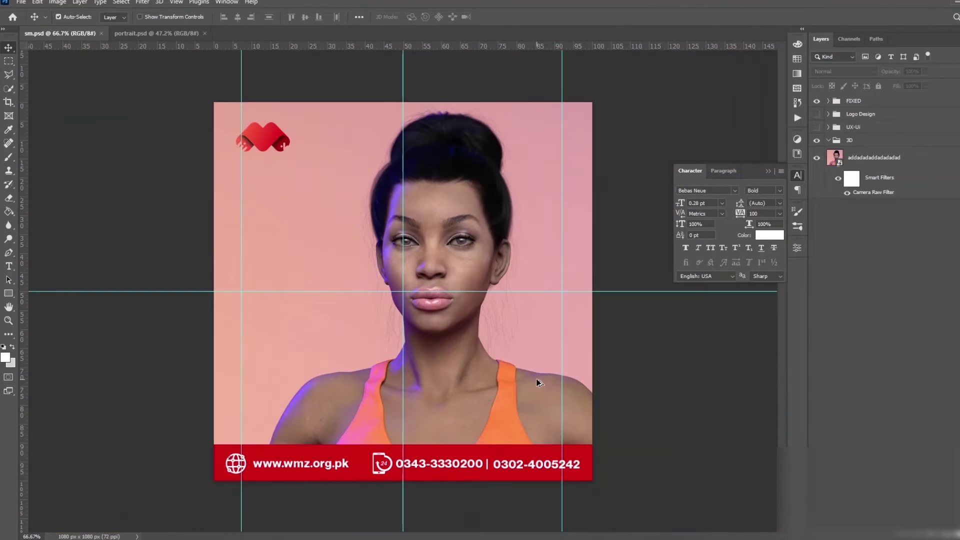
pyautogui.hotkey('ctrl', 't')
pyautogui.moveTo(613, 519); pyautogui.dragTo(617, 515)
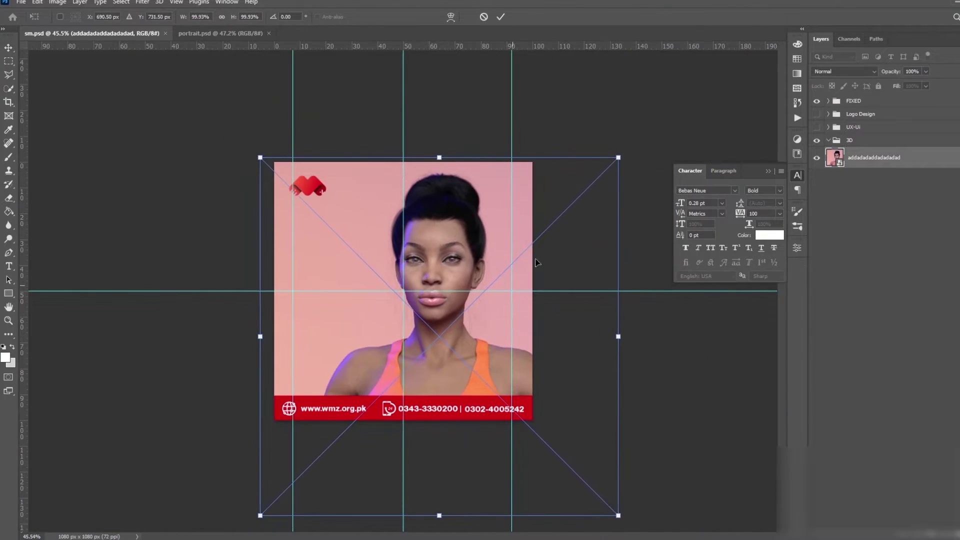
pyautogui.moveTo(519, 224); pyautogui.dragTo(464, 250)
pyautogui.moveTo(615, 162); pyautogui.dragTo(632, 148)
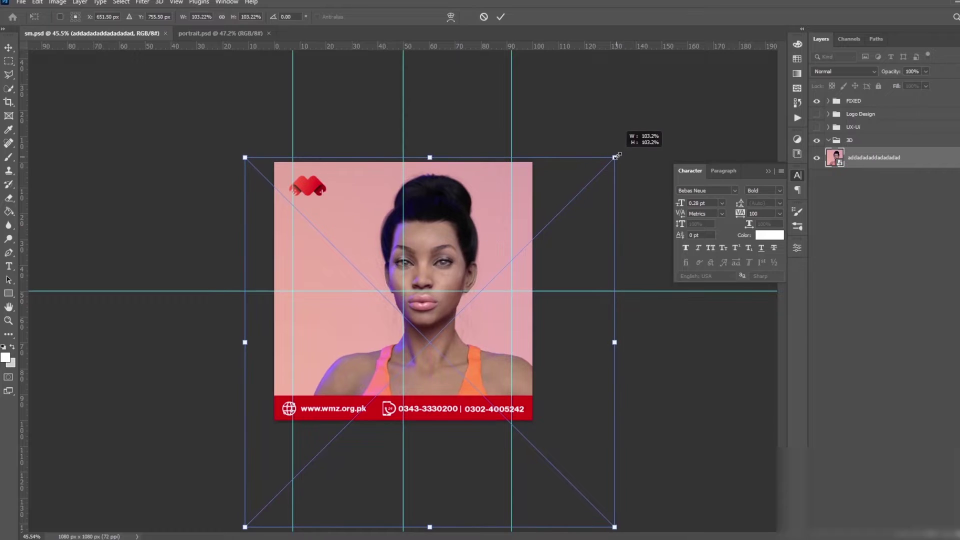
pyautogui.moveTo(553, 192); pyautogui.dragTo(498, 295)
pyautogui.press('Return')
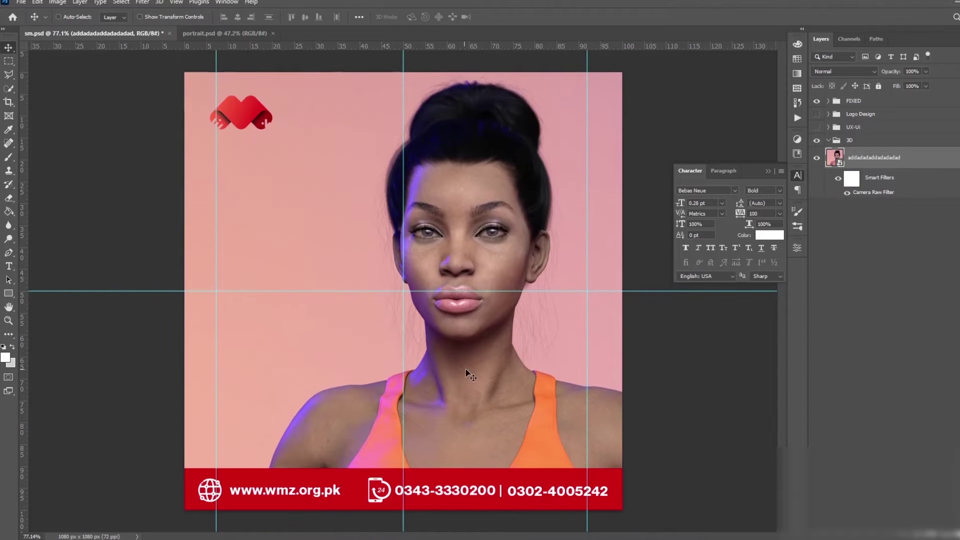
pyautogui.scroll(3, 350, 293)
pyautogui.scroll(-1, 47, 276)
# Add an enlarged "3d" text layer to the left of the face
pyautogui.press('t')
pyautogui.click(271, 325)
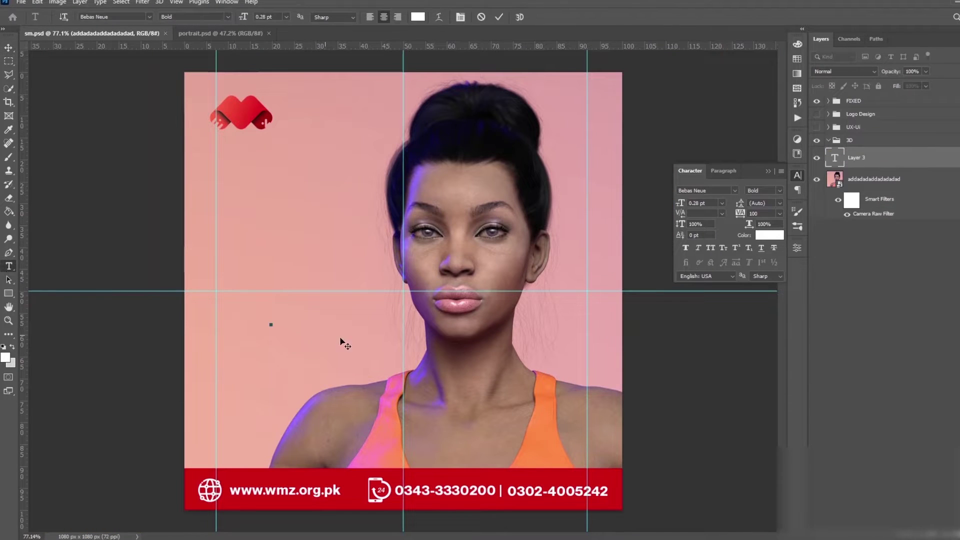
pyautogui.write('d')
pyautogui.moveTo(273, 324)
pyautogui.mouseDown()
pyautogui.moveTo(285, 283)
pyautogui.moveTo(282, 221)
pyautogui.mouseUp()
pyautogui.click(270, 211)
pyautogui.write('3D')
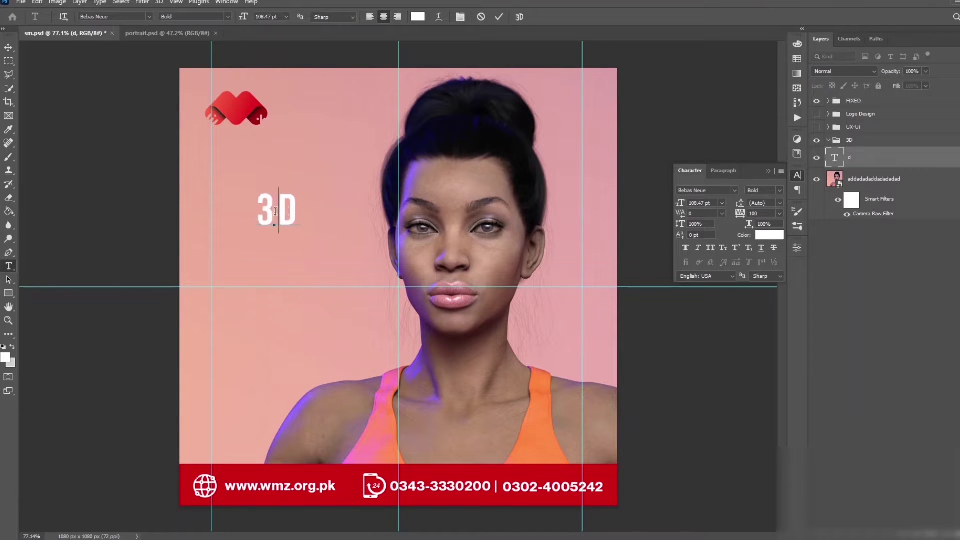
pyautogui.hotkey('ctrl', 'Return')
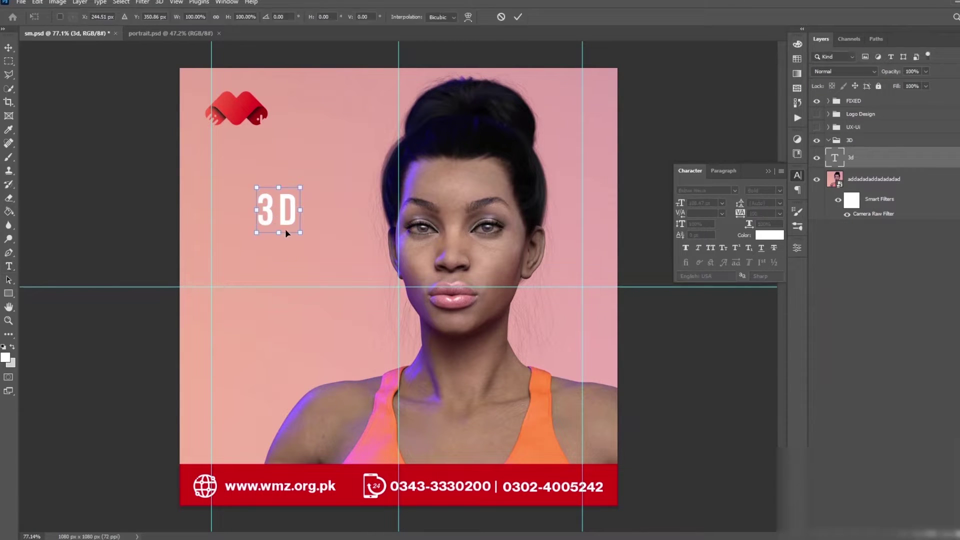
# Switch the text to the Sagetarius script font and add "Realistic Charaters" on new lines
pyautogui.click(727, 190)
pyautogui.press('Down')
pyautogui.press('Down')
pyautogui.press('Return')
pyautogui.click(356, 212)
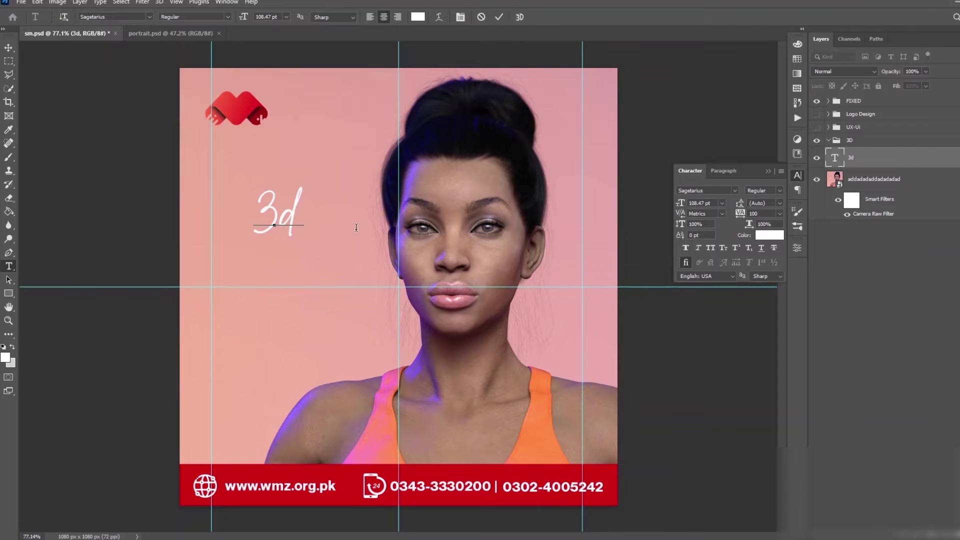
pyautogui.press('Return')
pyautogui.write('Realis')
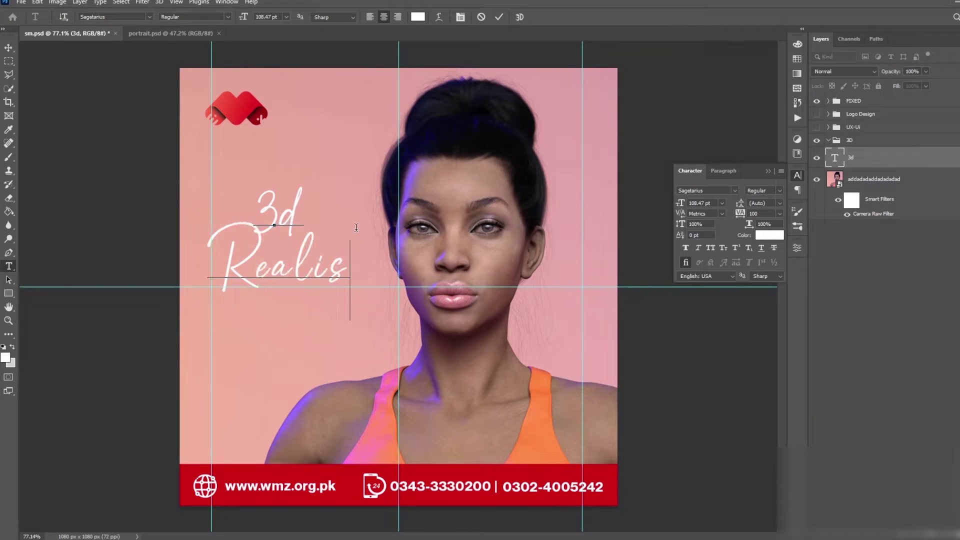
pyautogui.write('tic ')
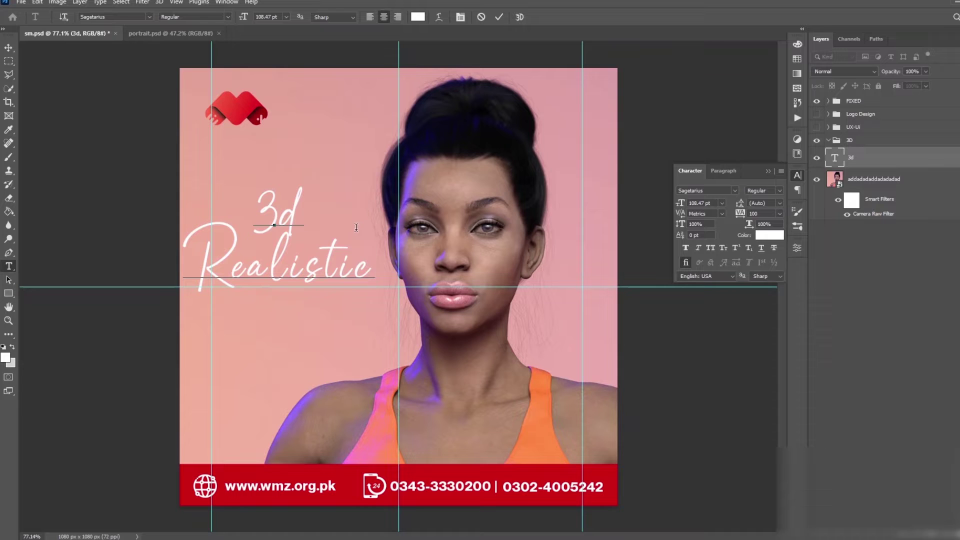
pyautogui.write('Cha')
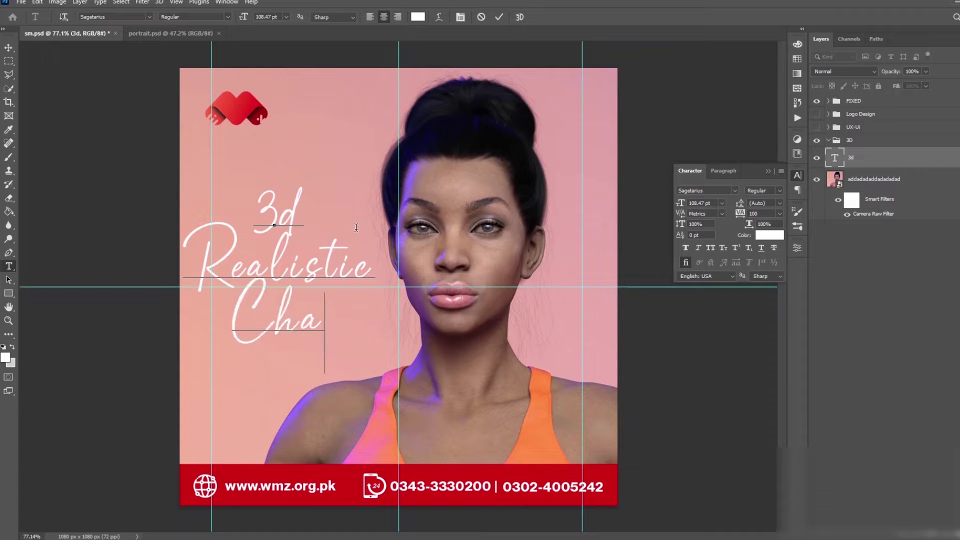
pyautogui.write('raters')
pyautogui.hotkey('ctrl', 'Return')
# Left-align the headline and set its line spacing to 160 pt
pyautogui.click(724, 171)
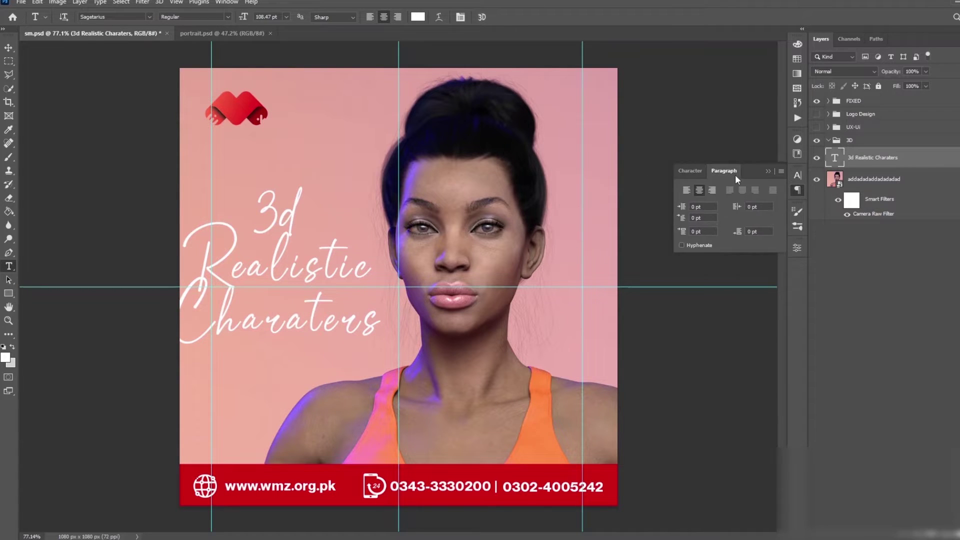
pyautogui.click(687, 190)
pyautogui.moveTo(275, 200); pyautogui.dragTo(334, 268)
pyautogui.hotkey('ctrl', 'a')
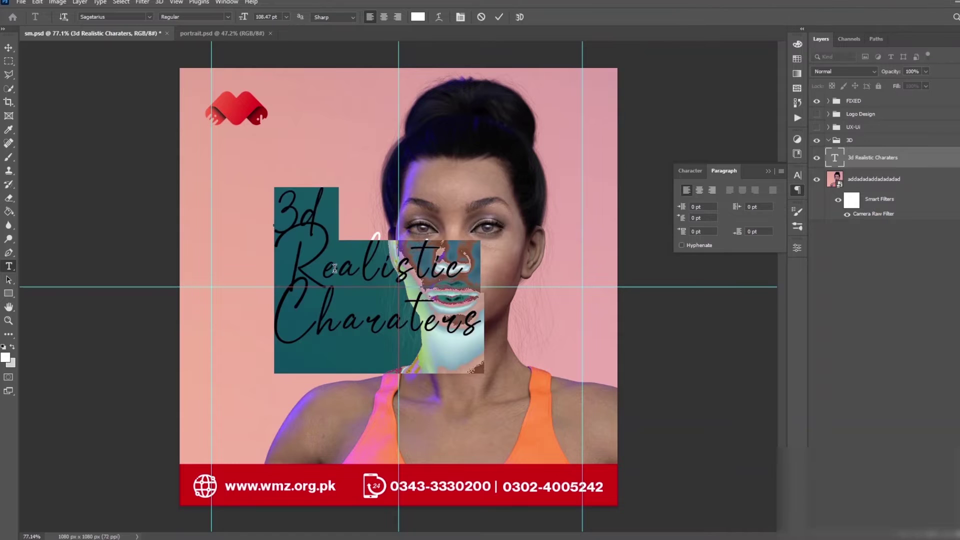
pyautogui.click(689, 171)
pyautogui.click(780, 203)
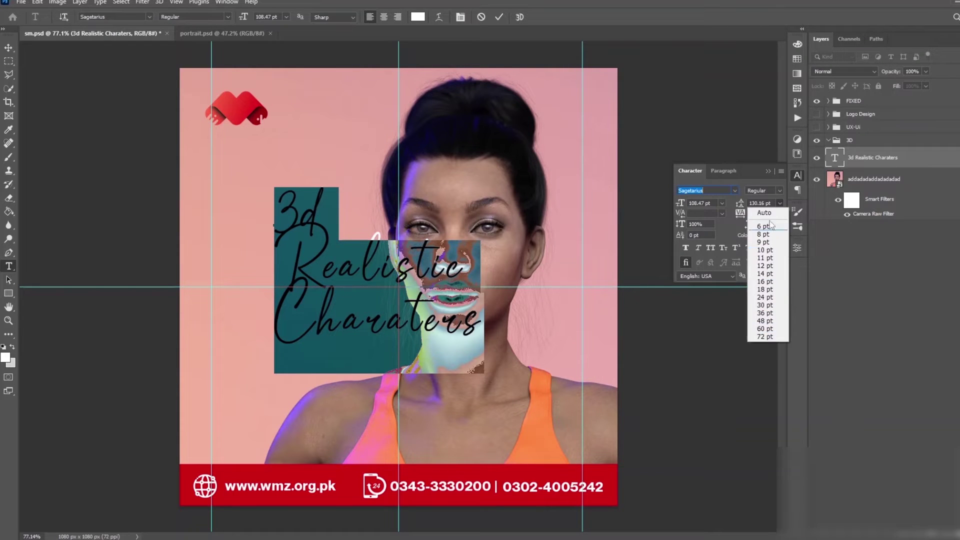
pyautogui.click(758, 203)
pyautogui.write('160')
pyautogui.press('Return')
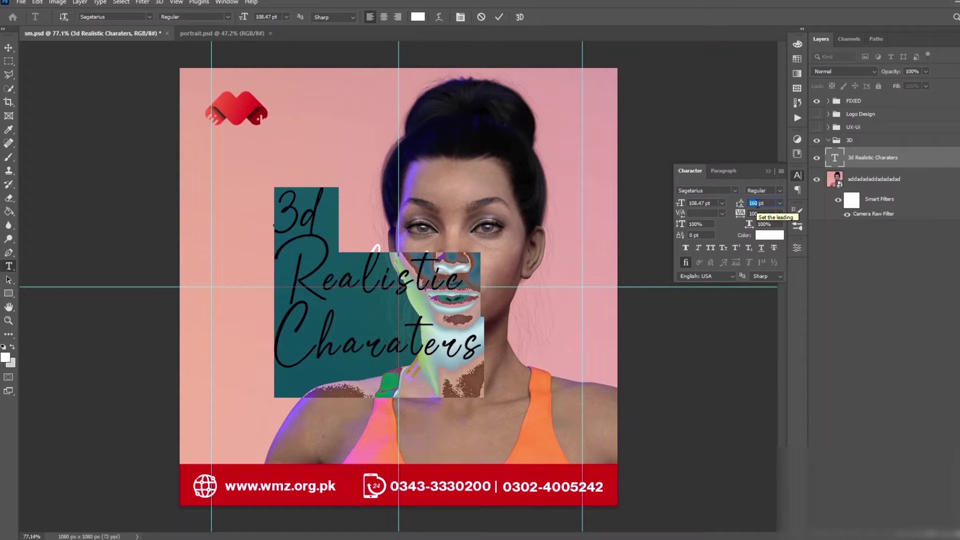
pyautogui.press('Return')
# Move the headline left and up, join "3d Realistic" onto one line, and shrink it
pyautogui.hotkey('ctrl', 't')
pyautogui.moveTo(327, 297); pyautogui.dragTo(259, 282)
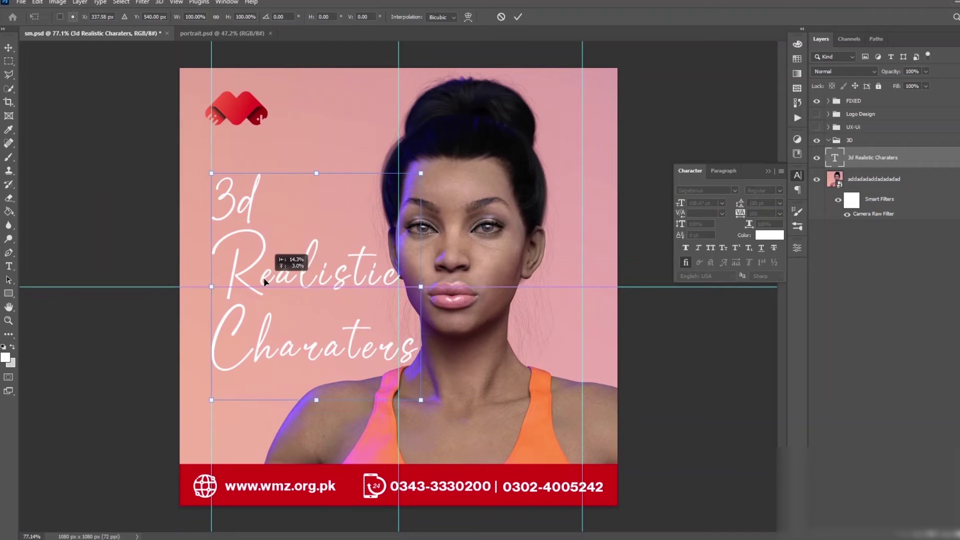
pyautogui.doubleClick(259, 282)
pyautogui.press('BackSpace')
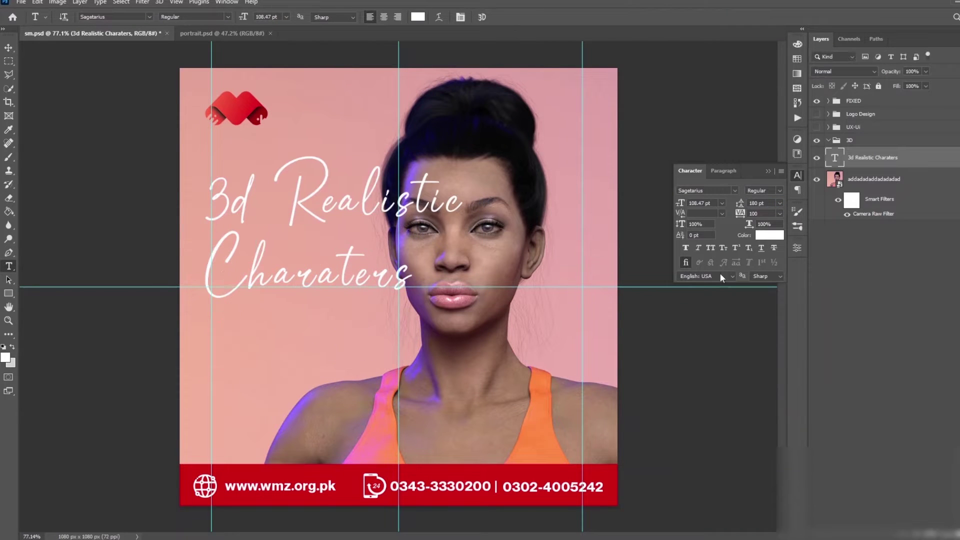
pyautogui.moveTo(473, 206); pyautogui.dragTo(264, 198)
pyautogui.press('Escape')
pyautogui.moveTo(213, 206); pyautogui.dragTo(613, 210)
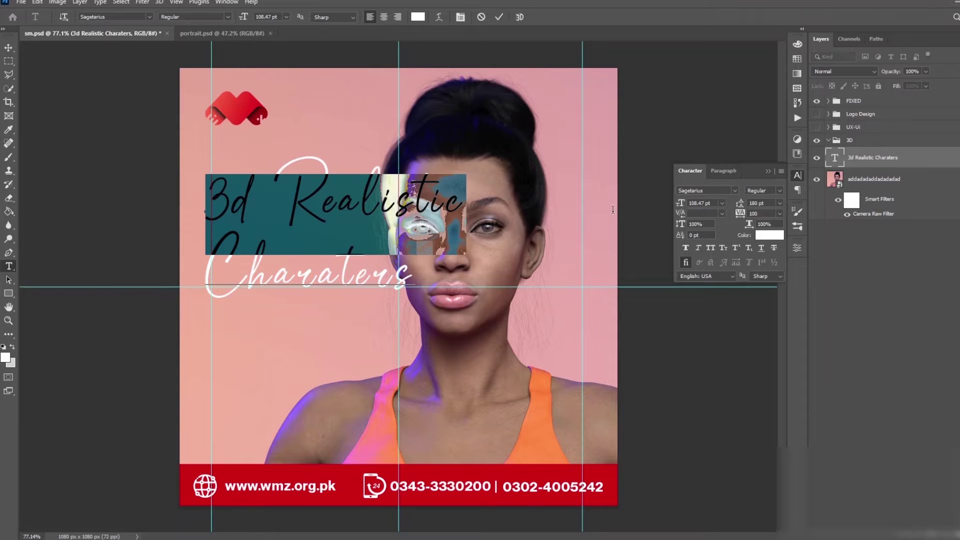
pyautogui.moveTo(714, 205); pyautogui.dragTo(701, 199)
pyautogui.write('68')
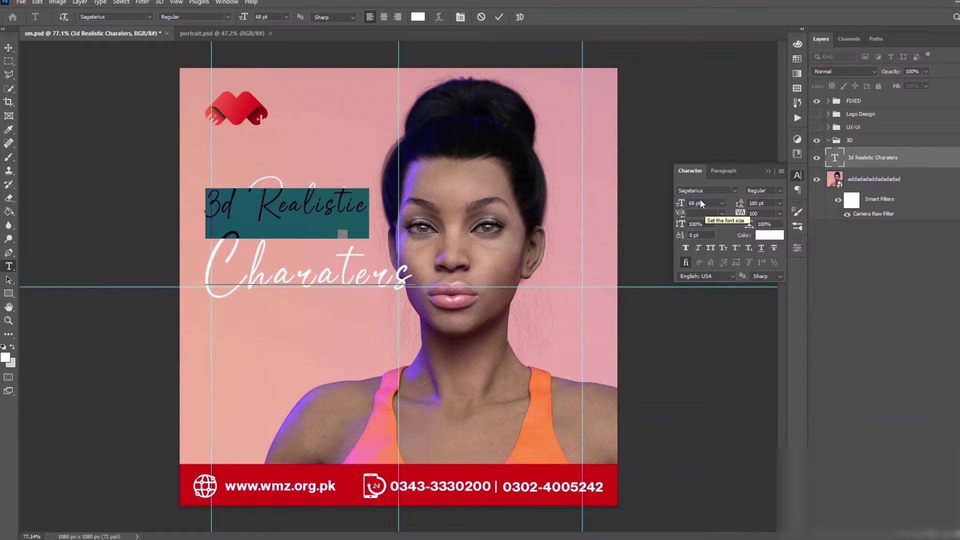
pyautogui.click(712, 304)
# Lower the headline about 100 px, make its text black, and shift the portrait about 55 px right
pyautogui.moveTo(372, 268); pyautogui.dragTo(383, 316)
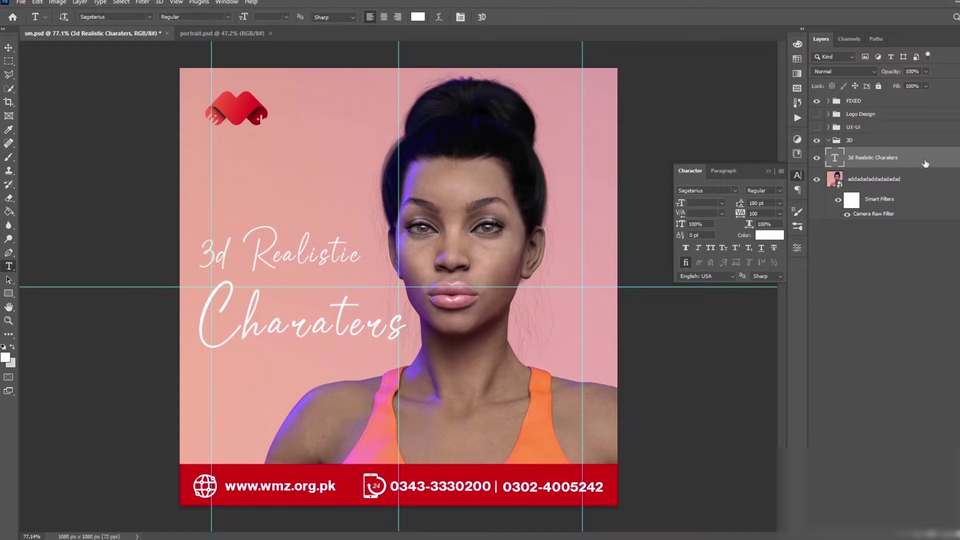
pyautogui.click(770, 235)
pyautogui.moveTo(710, 410); pyautogui.dragTo(671, 420)
pyautogui.press('Return')
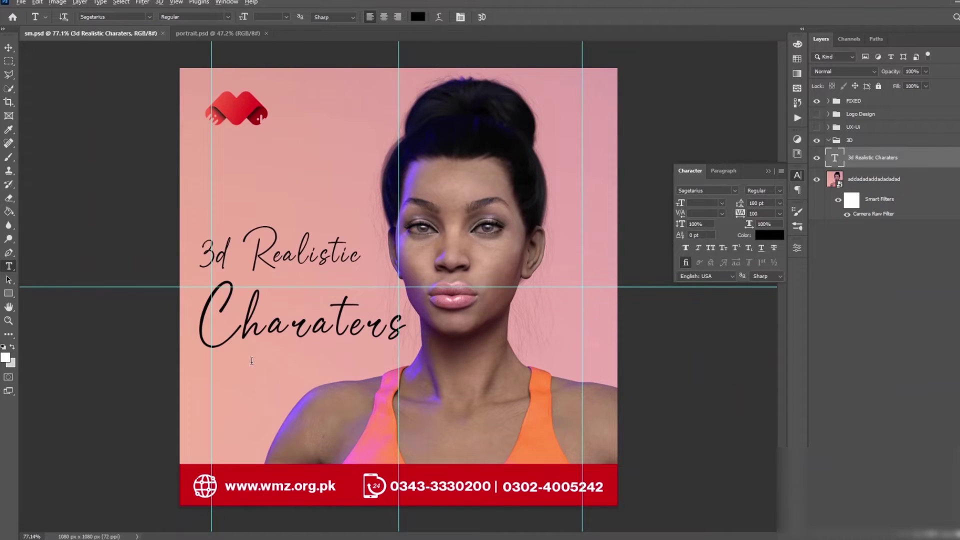
pyautogui.moveTo(504, 381); pyautogui.dragTo(532, 382)
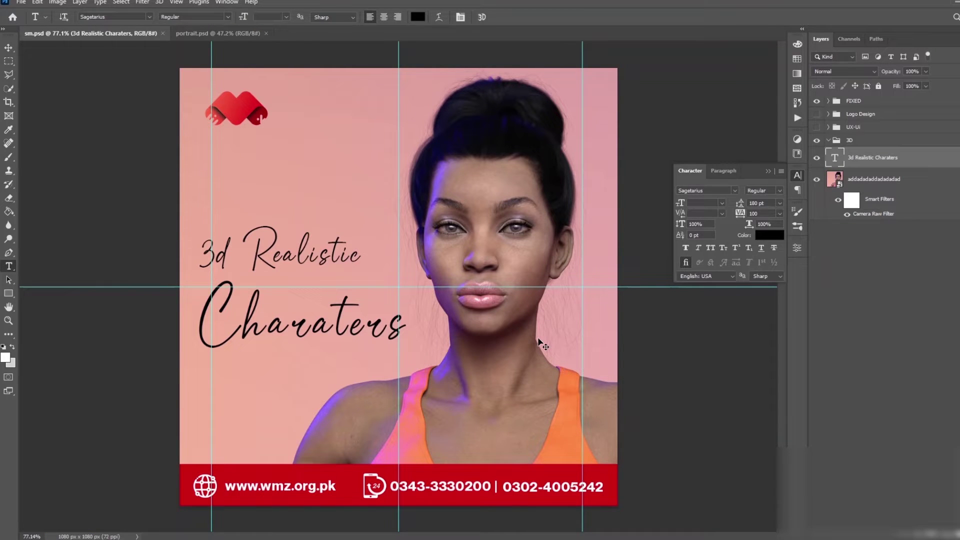
# Move the headline toward the upper left at about 90% scale and duplicate it below
pyautogui.moveTo(330, 315); pyautogui.dragTo(330, 245)
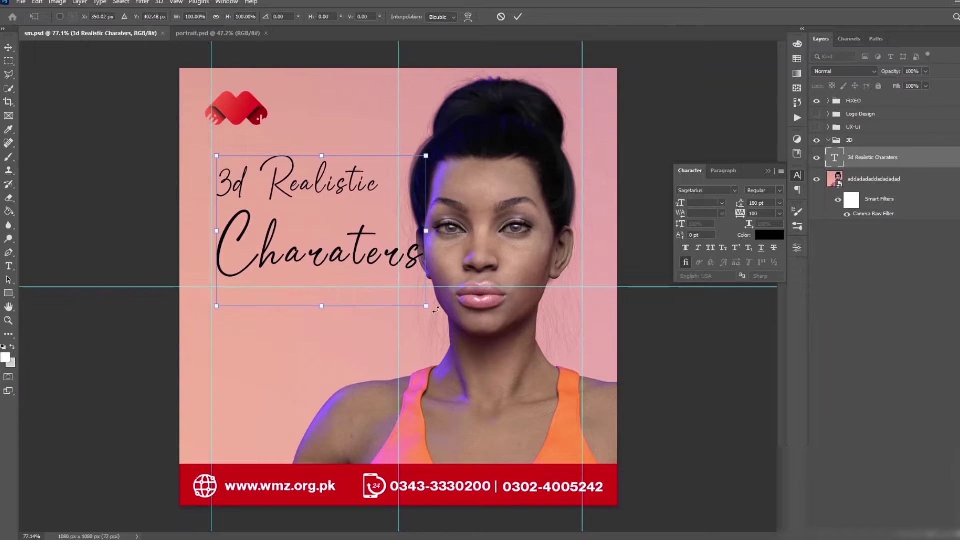
pyautogui.moveTo(427, 306); pyautogui.dragTo(401, 303)
pyautogui.press('Return')
pyautogui.press('v')
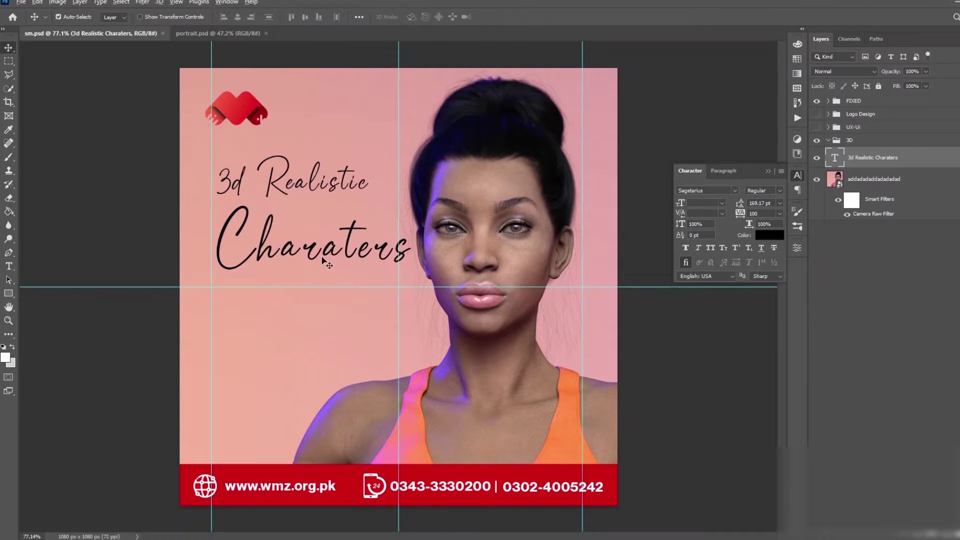
pyautogui.moveTo(320, 252); pyautogui.dragTo(309, 379)
# Retype the duplicate as "Starting at:- Rs.3000/-" and set "Starting at:-" to 56 pt
pyautogui.doubleClick(308, 378)
pyautogui.write('Starting at:-')
pyautogui.write('Rs.3000/-')
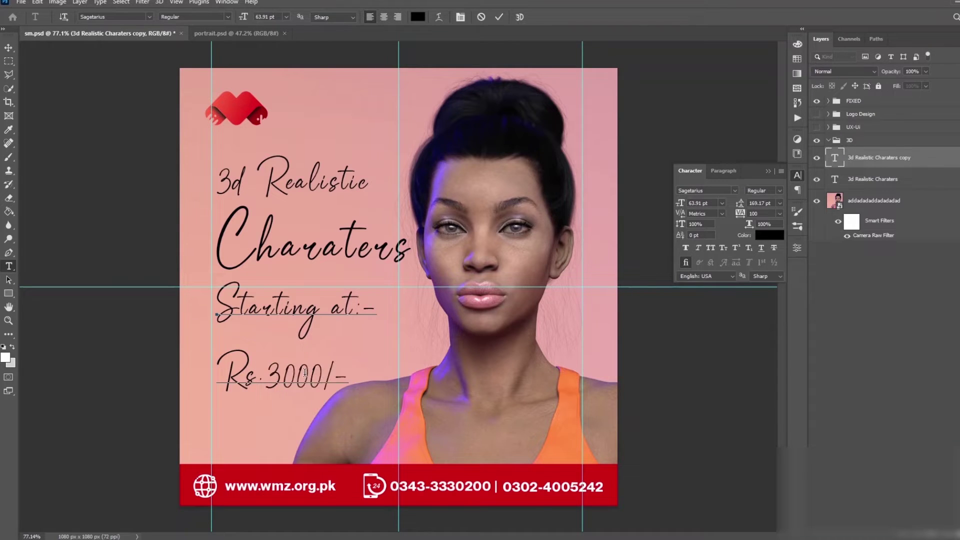
pyautogui.hotkey('ctrl', 'Return')
pyautogui.moveTo(217, 308); pyautogui.dragTo(376, 310)
pyautogui.click(703, 202)
pyautogui.write('56')
pyautogui.press('Return')
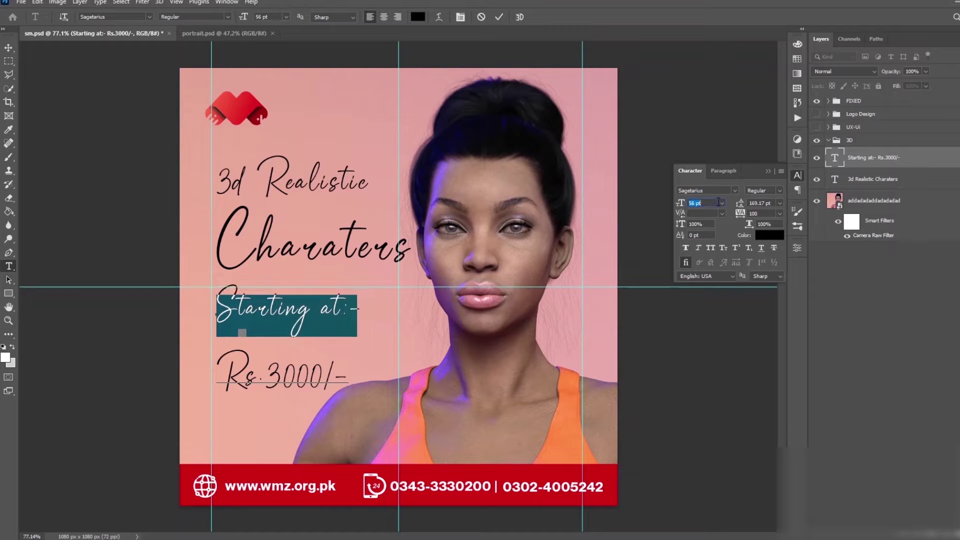
# Enlarge the Rs.3000/- price, resize the Charaters word, and select both text layers together
pyautogui.click(223, 376)
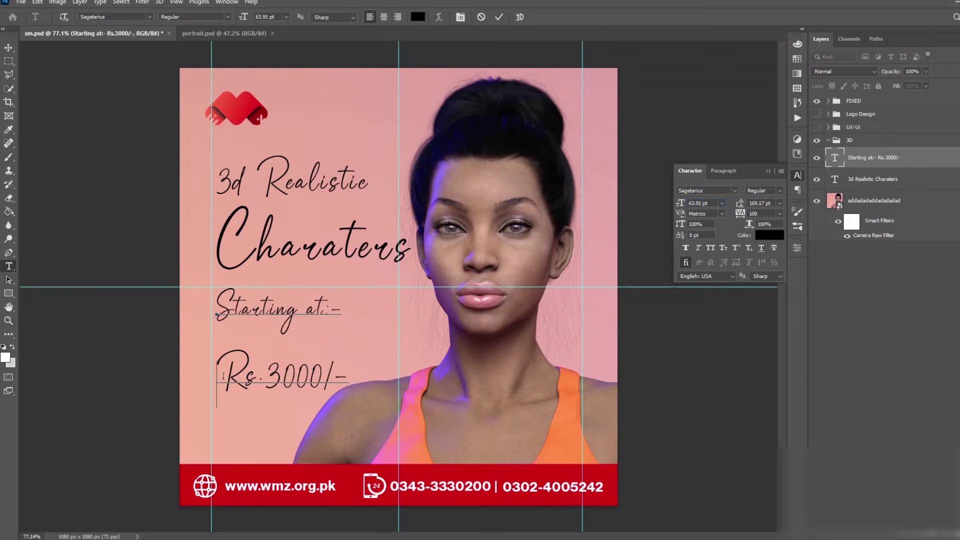
pyautogui.moveTo(223, 376); pyautogui.dragTo(350, 383)
pyautogui.moveTo(680, 203); pyautogui.dragTo(700, 203)
pyautogui.hotkey('ctrl', 'Return')
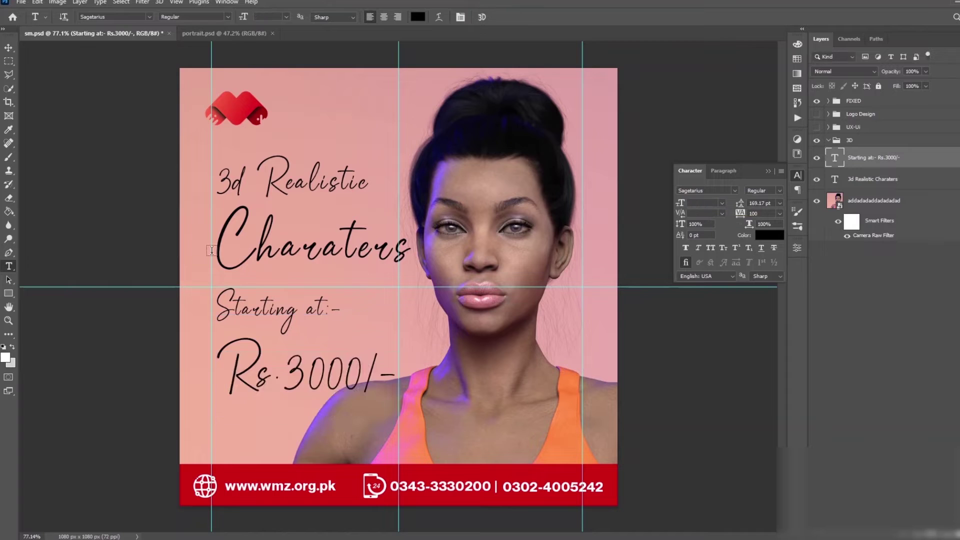
pyautogui.moveTo(216, 251); pyautogui.dragTo(413, 260)
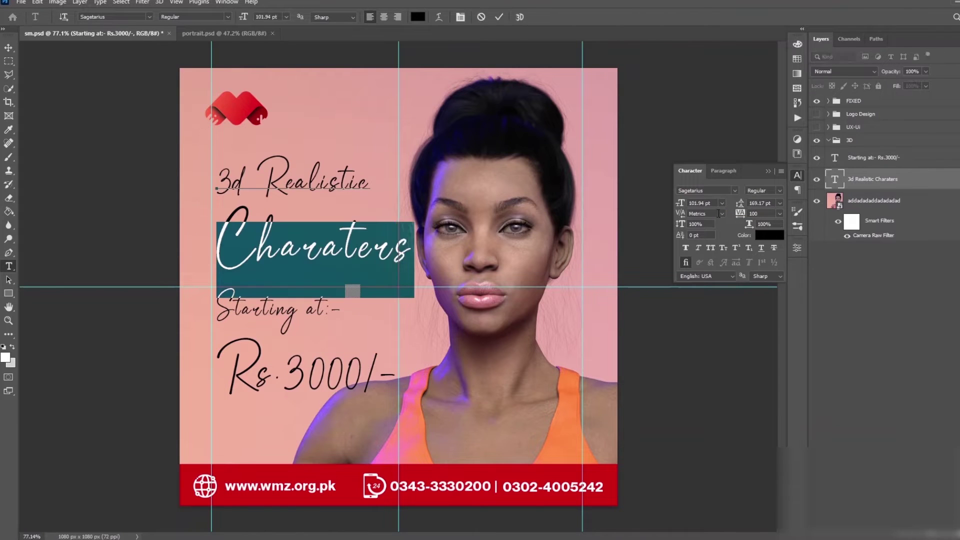
pyautogui.write('00')
pyautogui.press('Return')
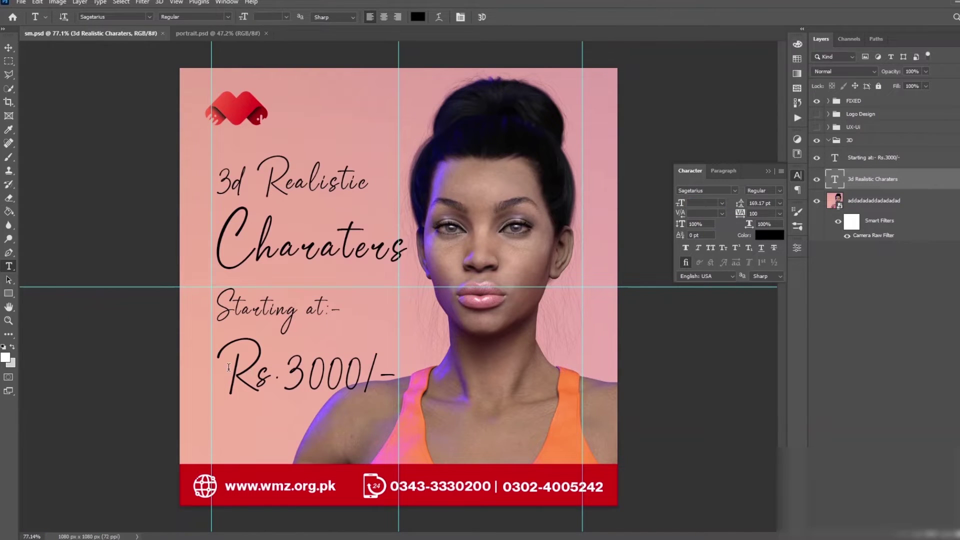
pyautogui.write('00')
pyautogui.press('Return')
pyautogui.hotkey('ctrl', 'Return')
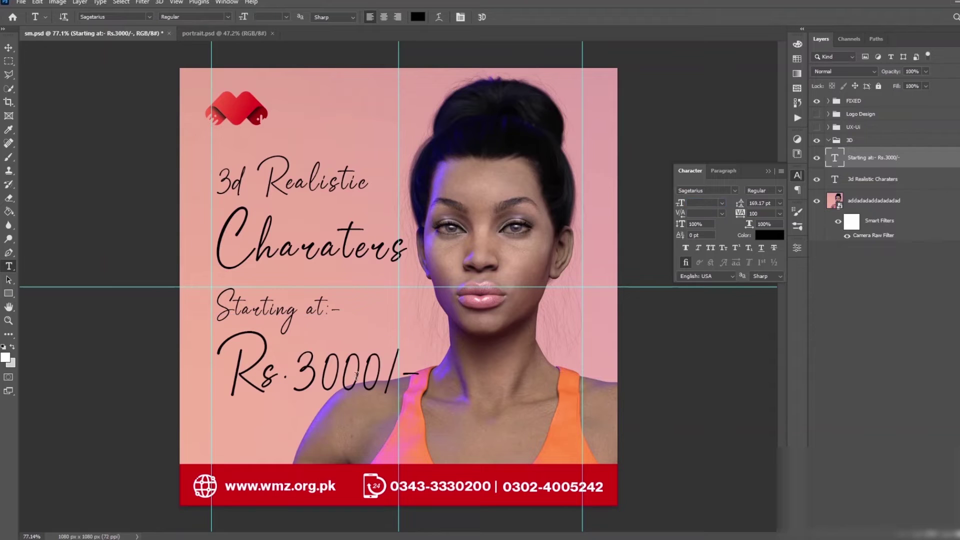
pyautogui.hotkey('alt', 'shift', '[')
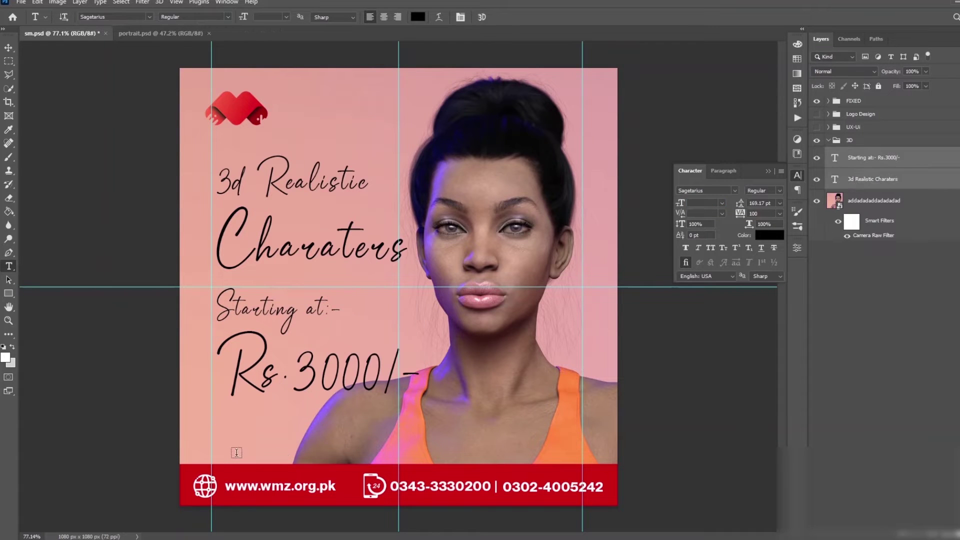
pyautogui.hotkey('ctrl', 't')
# Scale both text blocks down, then enlarge the price text slightly and shift it under the headline
pyautogui.moveTo(420, 424); pyautogui.dragTo(392, 398)
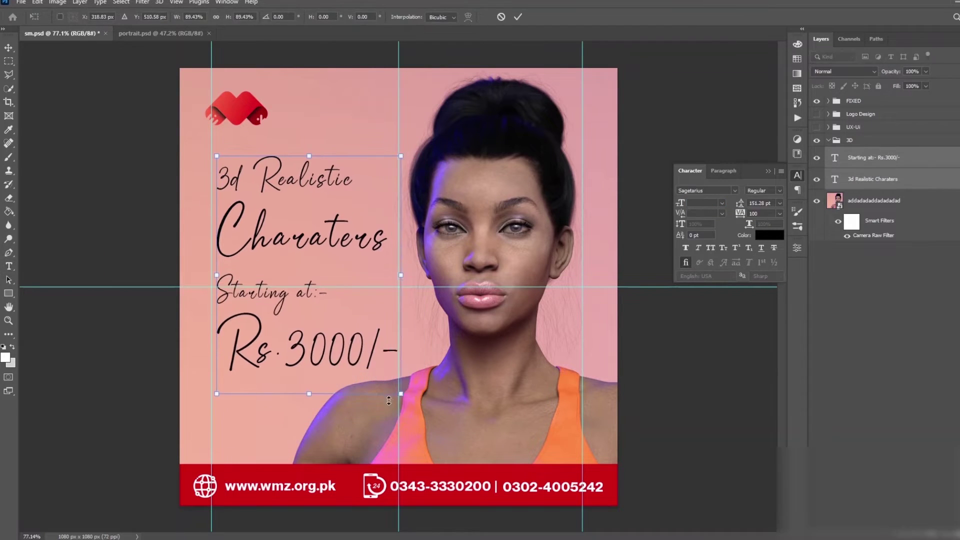
pyautogui.press('Return')
pyautogui.keyDown('ctrl'); pyautogui.click(310, 370); pyautogui.keyUp('ctrl')
pyautogui.moveTo(310, 371); pyautogui.dragTo(307, 350)
pyautogui.moveTo(396, 282); pyautogui.dragTo(408, 278)
pyautogui.press('Return')
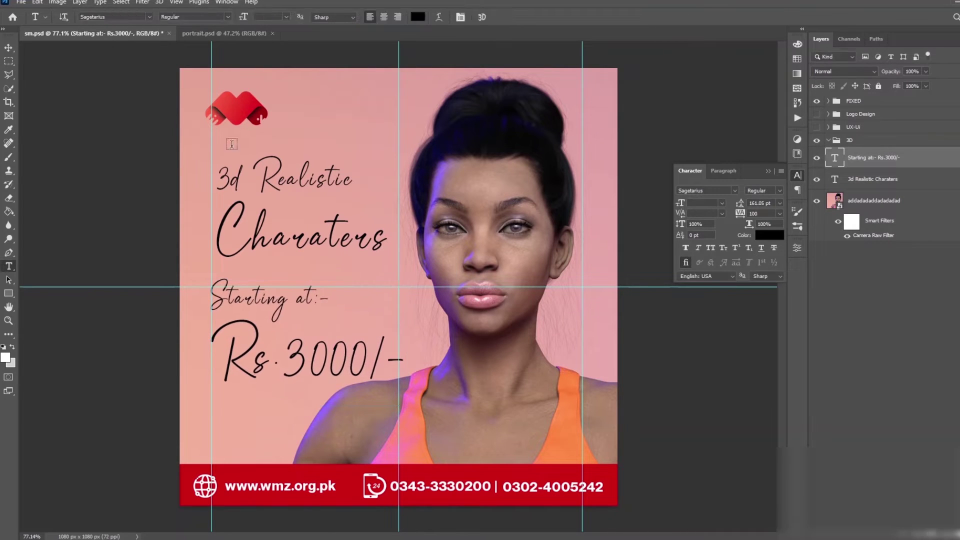
# Increase the "Starting at:-" font size and save the document
pyautogui.moveTo(216, 176); pyautogui.dragTo(353, 180)
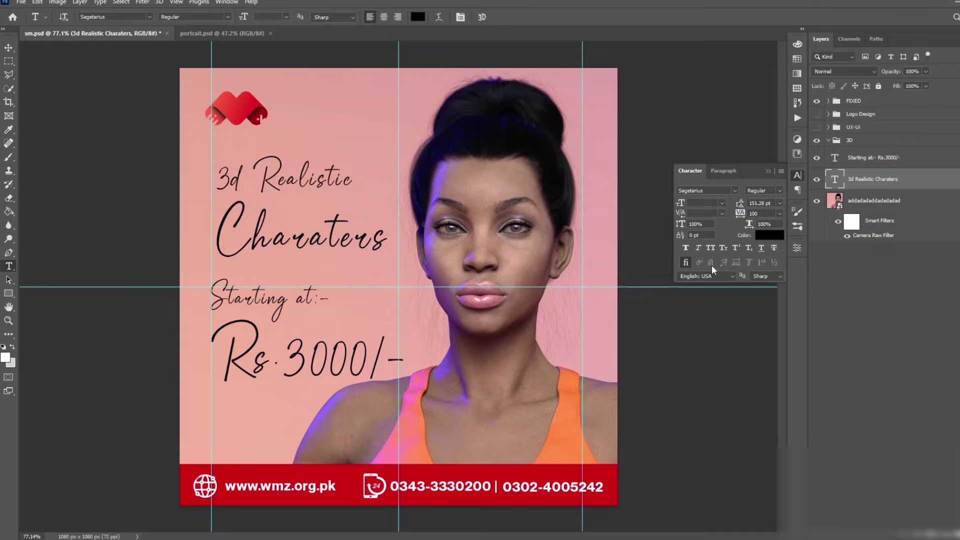
pyautogui.moveTo(218, 297); pyautogui.dragTo(331, 300)
pyautogui.hotkey('ctrl', 'shift', '.')
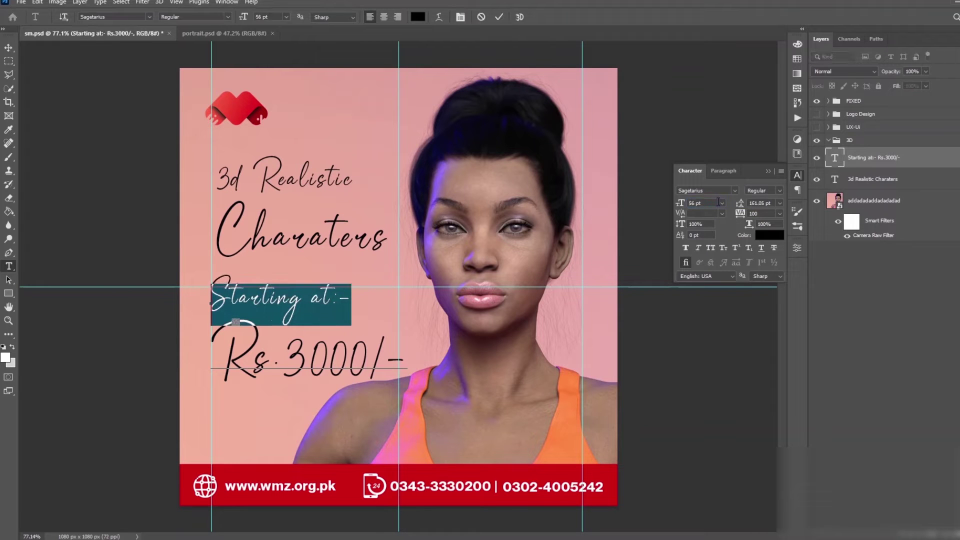
pyautogui.hotkey('ctrl', 's')
pyautogui.scroll(3, 450, 440)
pyautogui.scroll(-2, 350, 300)
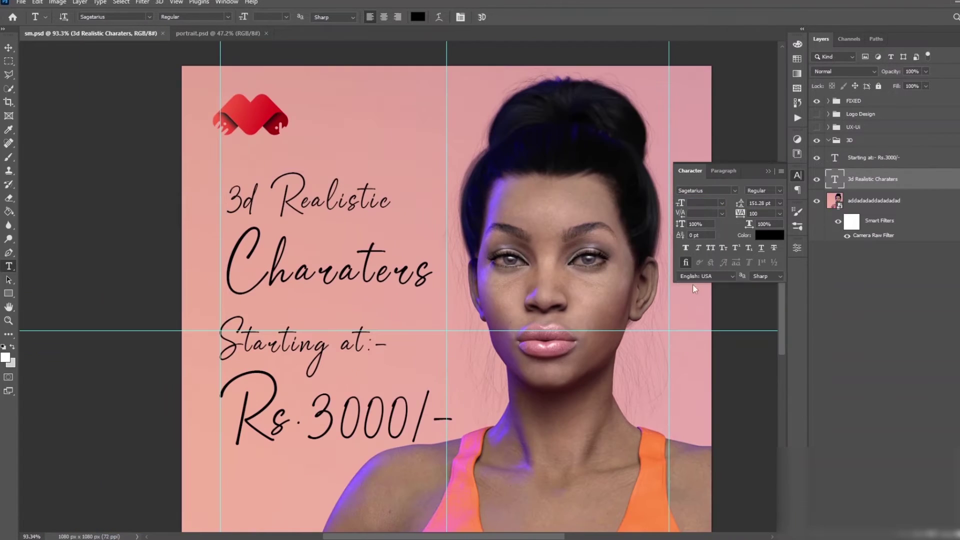
# Recommit the headline layer's position and reselect the price text layer
pyautogui.keyDown('ctrl'); pyautogui.click(342, 251); pyautogui.keyUp('ctrl')
pyautogui.hotkey('ctrl', 't')
pyautogui.press('Return')
pyautogui.keyDown('ctrl'); pyautogui.click(300, 415); pyautogui.keyUp('ctrl')
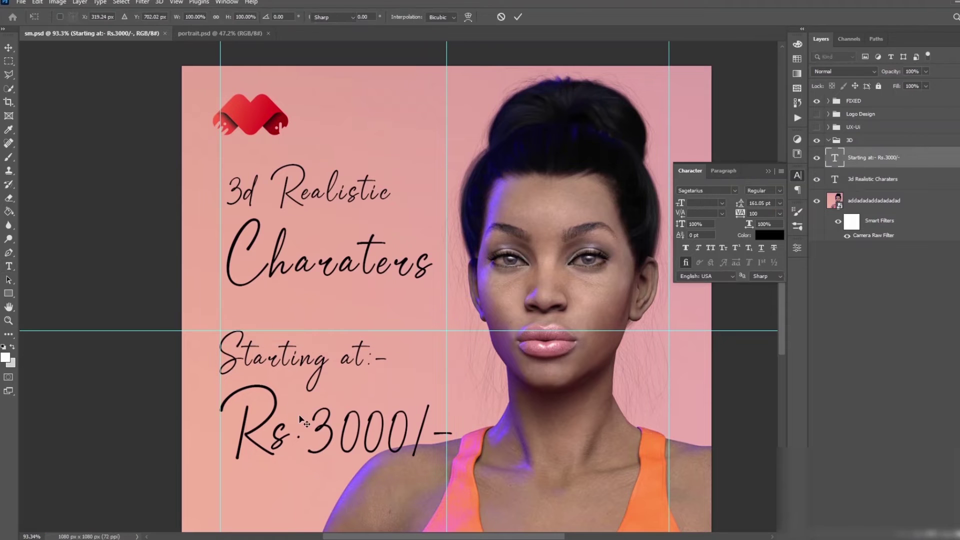
pyautogui.press('t')
pyautogui.scroll(1, 323, 417)
pyautogui.scroll(2, 323, 416)
# Draw a thin bar below Charaters and round its corners into a pill
pyautogui.click(9, 294)
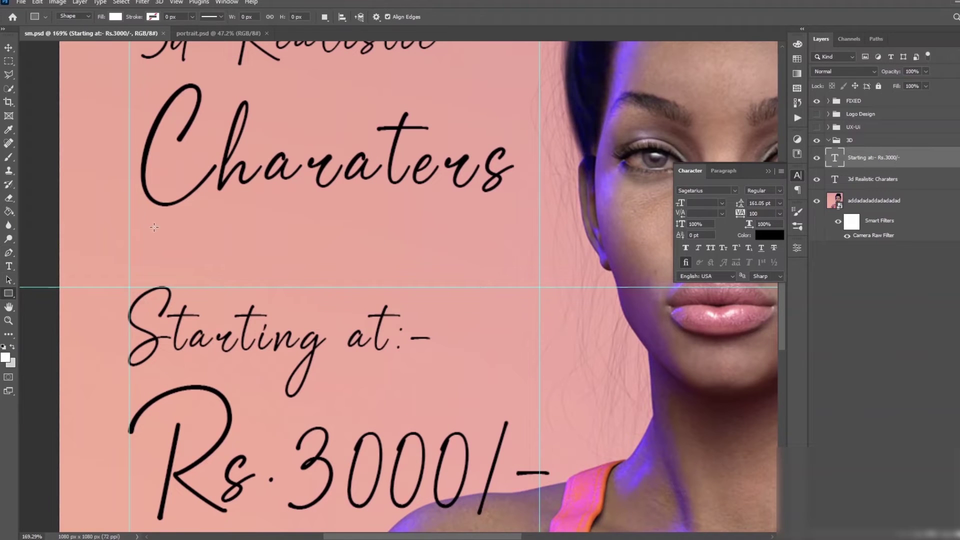
pyautogui.moveTo(131, 233); pyautogui.dragTo(371, 250)
pyautogui.scroll(4, 375, 235)
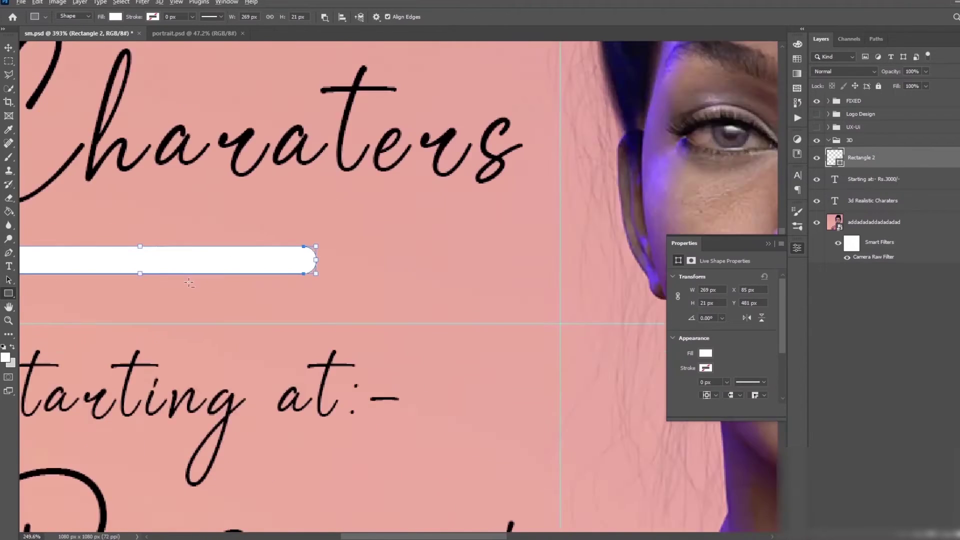
pyautogui.scroll(-5, 228, 186)
pyautogui.press('v')
# Fill the pill bar black and make it thinner
pyautogui.click(706, 353)
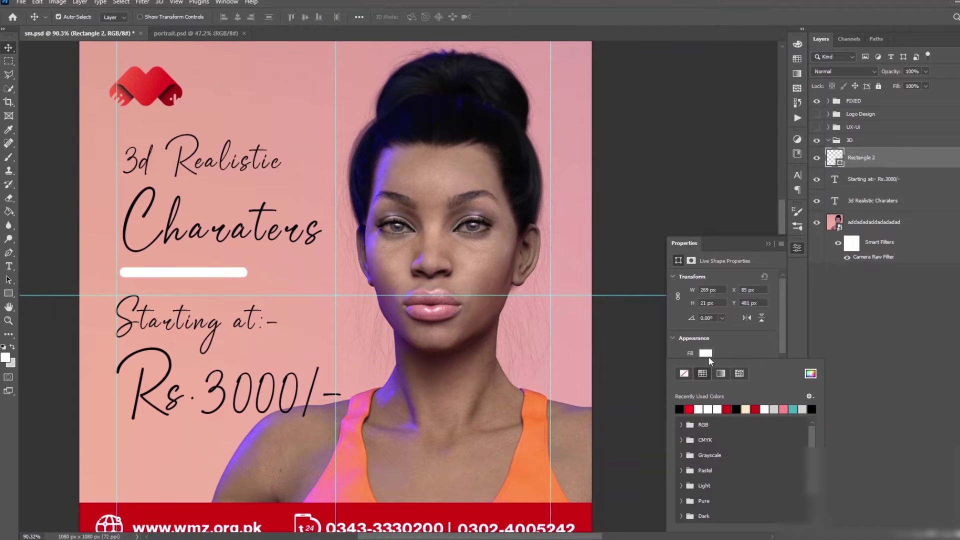
pyautogui.click(681, 403)
pyautogui.scroll(5, 132, 233)
pyautogui.hotkey('ctrl', 't')
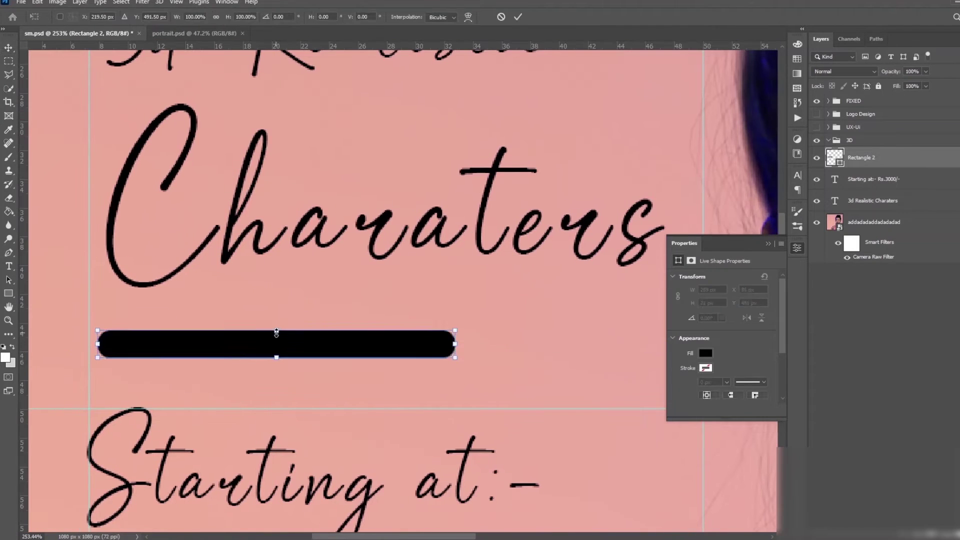
pyautogui.moveTo(277, 330); pyautogui.dragTo(277, 344)
pyautogui.press('Return')
pyautogui.scroll(-8, 322, 442)
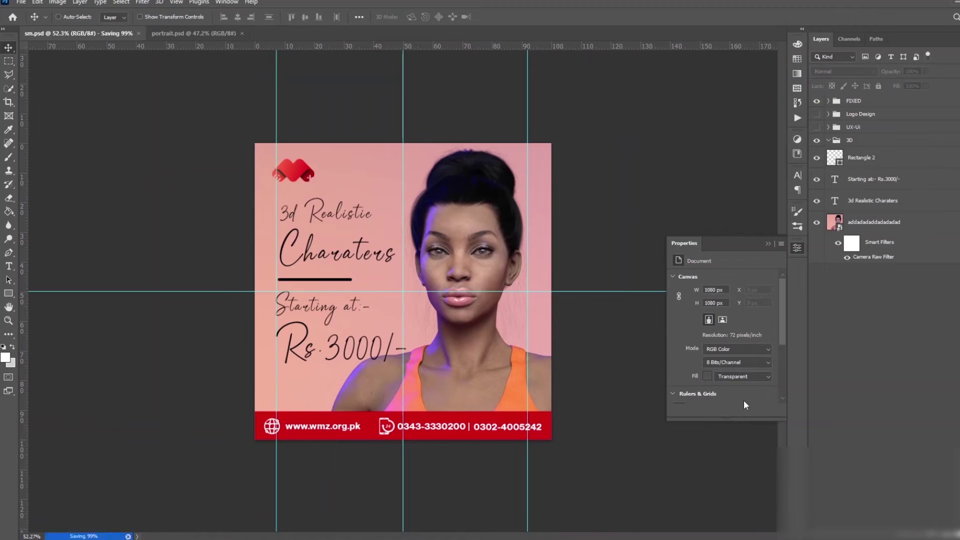
# Delete the divider bar and price text, then enlarge the headline and move it lower
pyautogui.press('Delete')
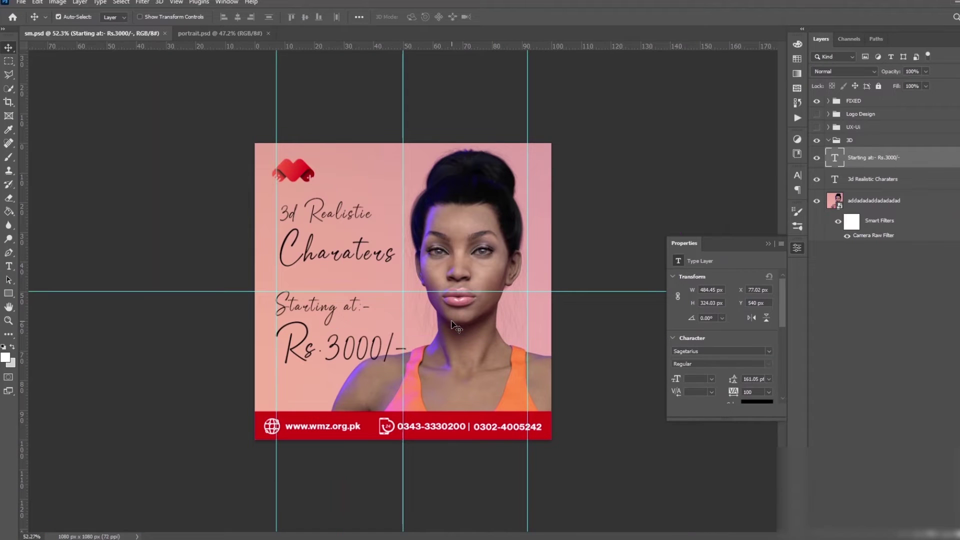
pyautogui.press('Delete')
pyautogui.hotkey('ctrl', 't')
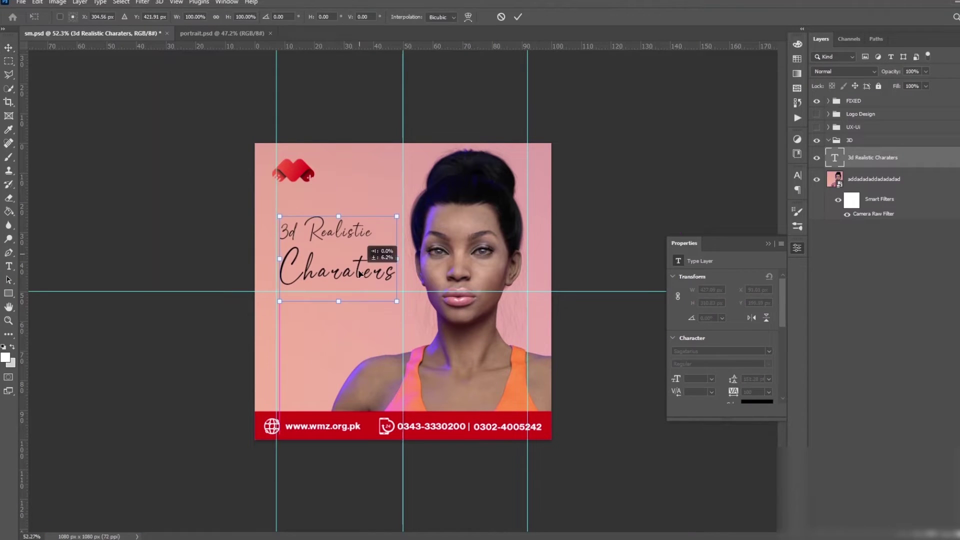
pyautogui.moveTo(398, 305); pyautogui.dragTo(409, 314)
pyautogui.moveTo(352, 277)
pyautogui.mouseDown()
pyautogui.moveTo(349, 323)
pyautogui.moveTo(297, 296)
pyautogui.mouseUp()
pyautogui.press('Return')
pyautogui.scroll(3, 348, 323)
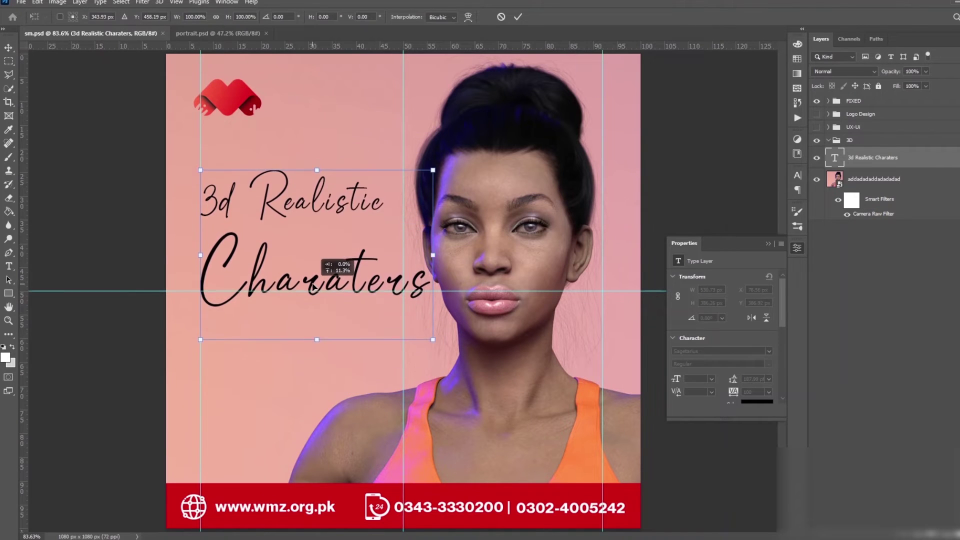
pyautogui.click(9, 293)
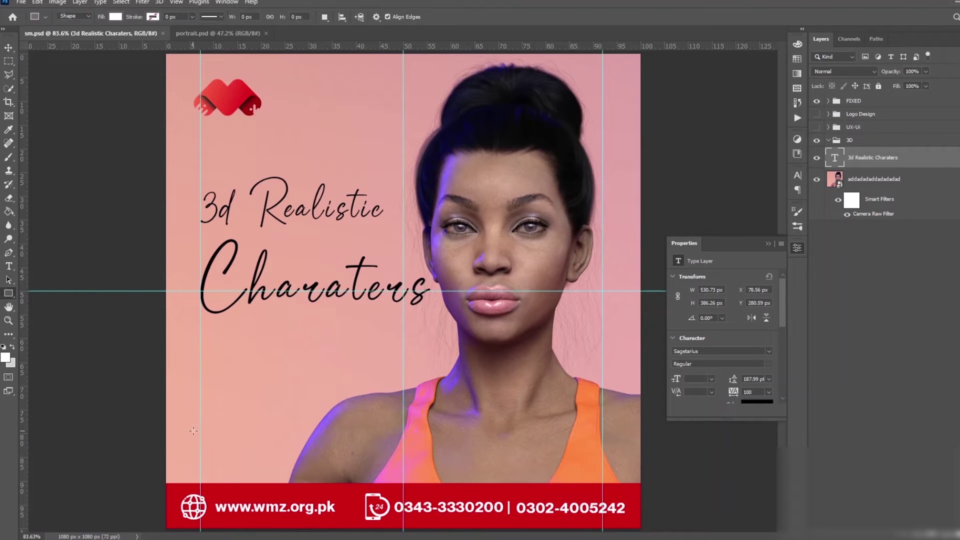
# Draw a wide white bar above the red footer and add a 'Starting' text line
pyautogui.moveTo(165, 423); pyautogui.dragTo(449, 465)
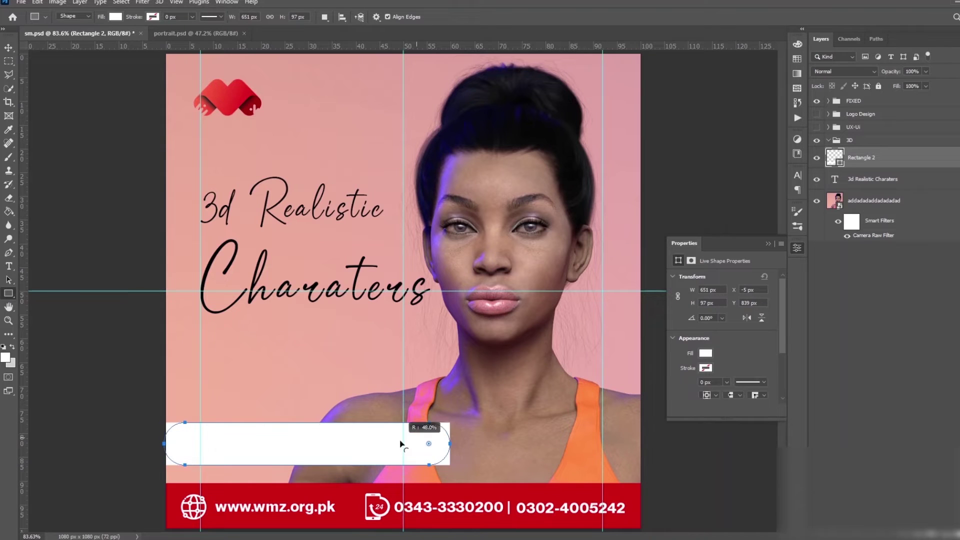
pyautogui.click(9, 266)
pyautogui.click(234, 366)
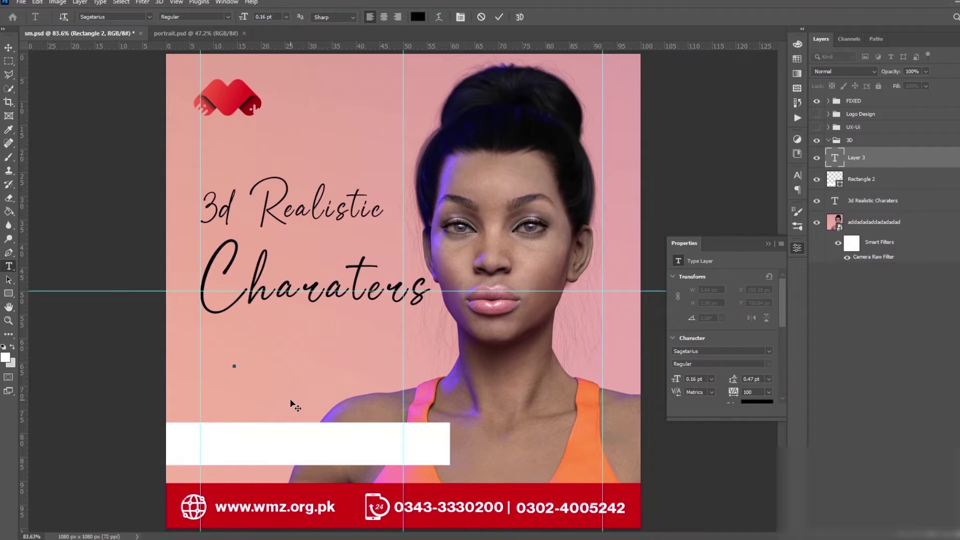
pyautogui.write('Starting')
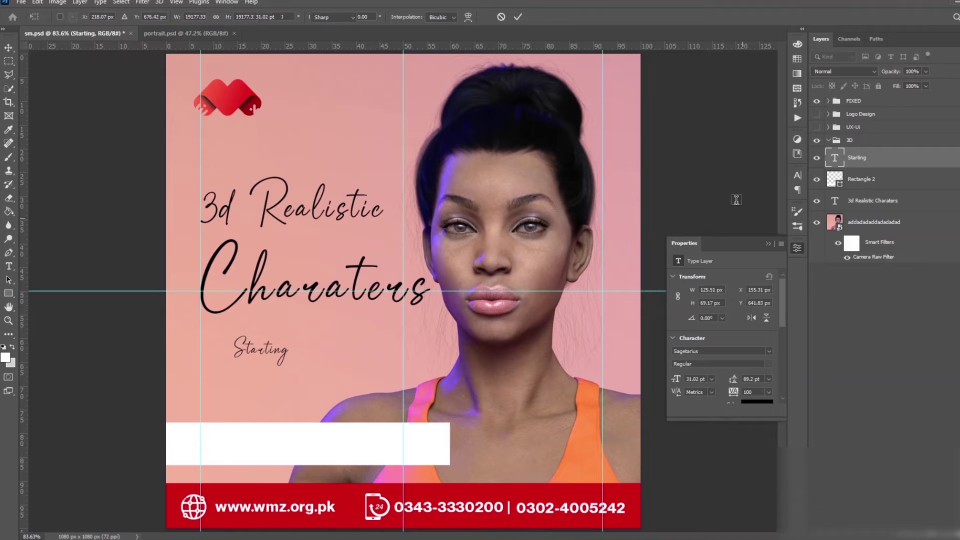
pyautogui.hotkey('ctrl', 'Return')
# Extend the text to 'Starting at:-', then enlarge it and place it above the white bar
pyautogui.click(288, 350)
pyautogui.write('at')
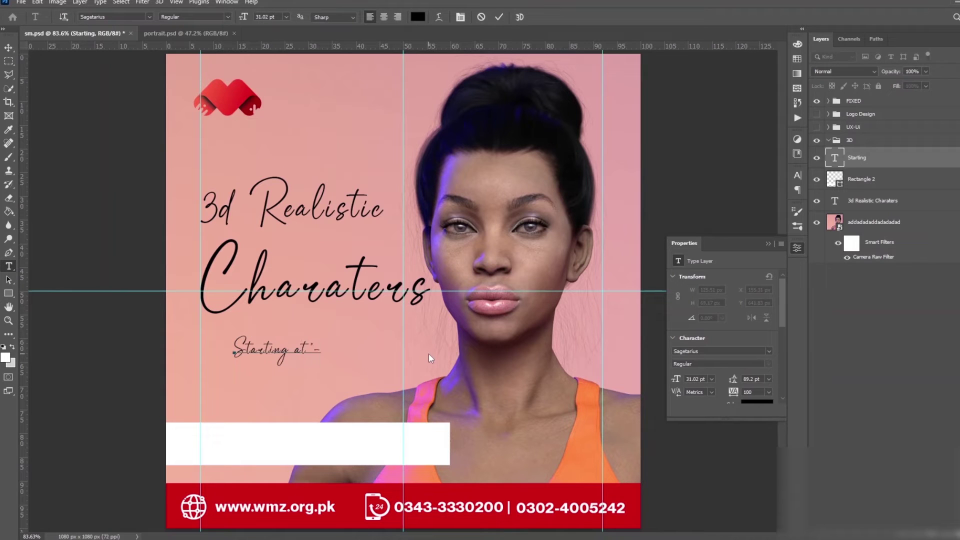
pyautogui.write(':-')
pyautogui.hotkey('ctrl', 'Return')
pyautogui.hotkey('ctrl', 't')
pyautogui.moveTo(271, 350); pyautogui.dragTo(284, 414)
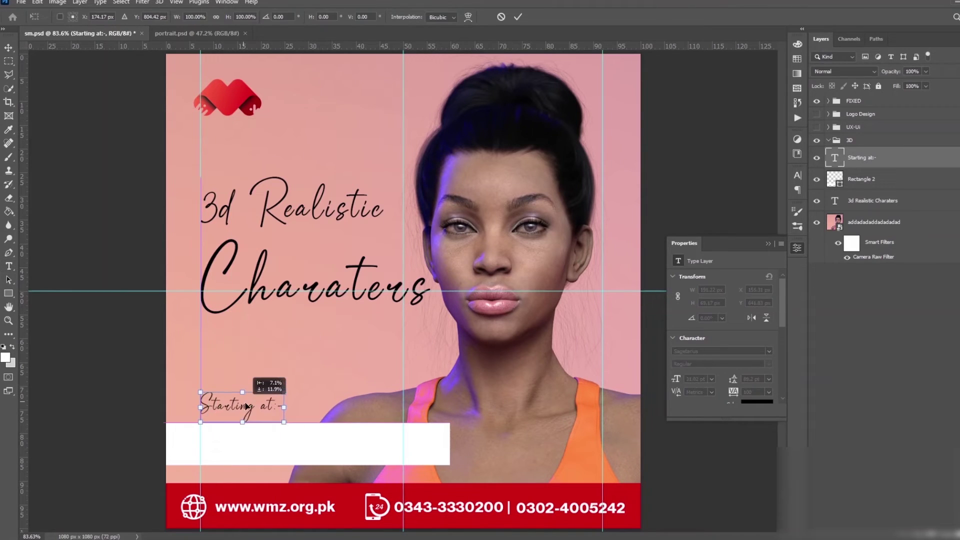
pyautogui.press('Return')
# Add an 'Rs' text line inside the white bar and enlarge its font size
pyautogui.scroll(5, 247, 457)
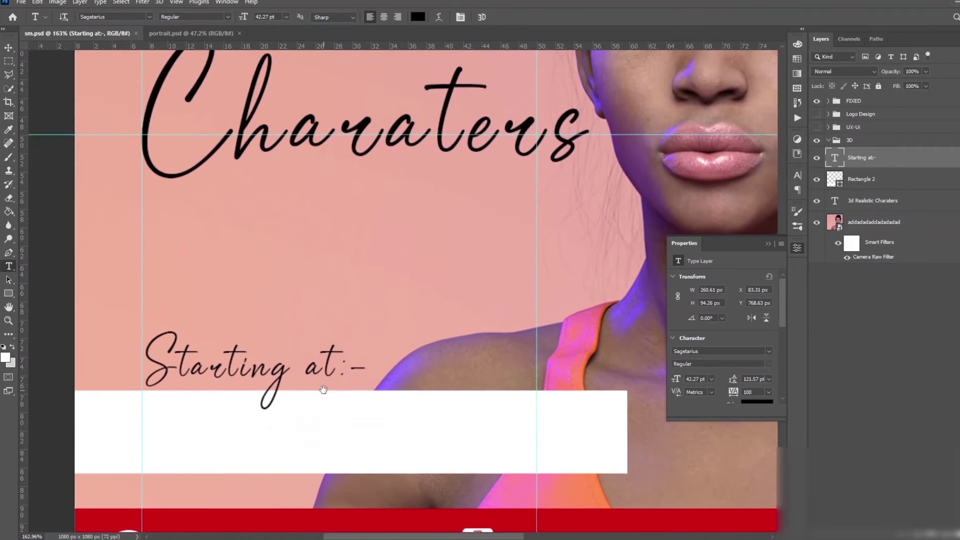
pyautogui.click(9, 267)
pyautogui.click(174, 420)
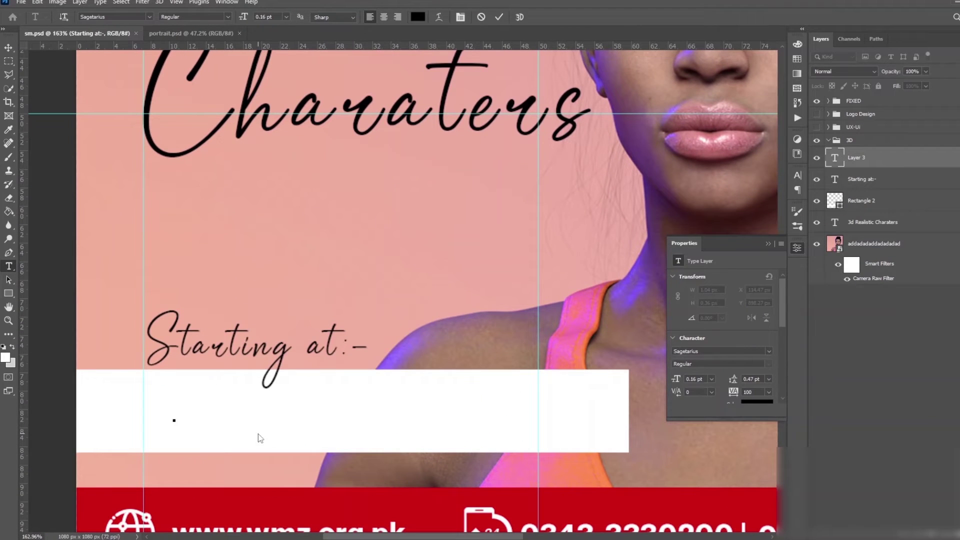
pyautogui.hotkey('ctrl', 'Return')
pyautogui.click(798, 175)
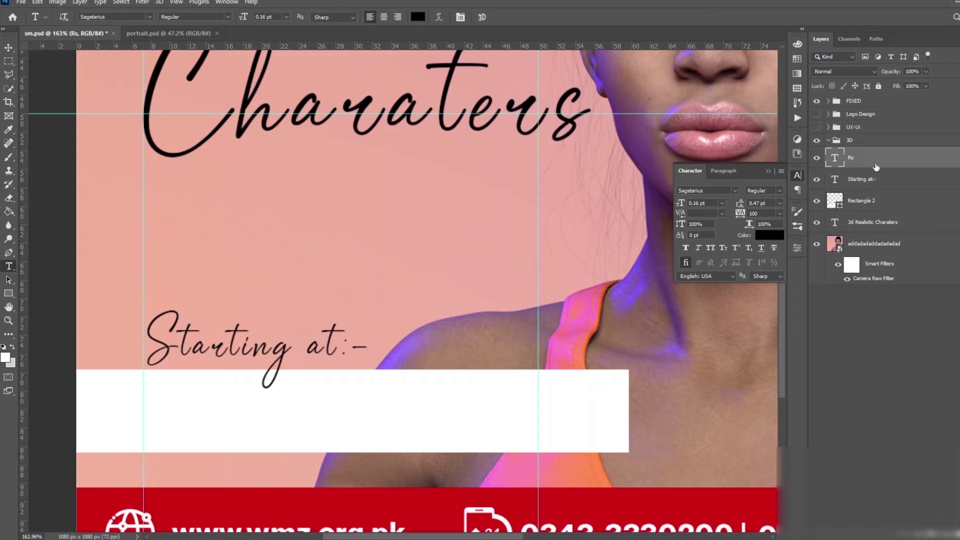
pyautogui.moveTo(191, 435); pyautogui.dragTo(195, 395)
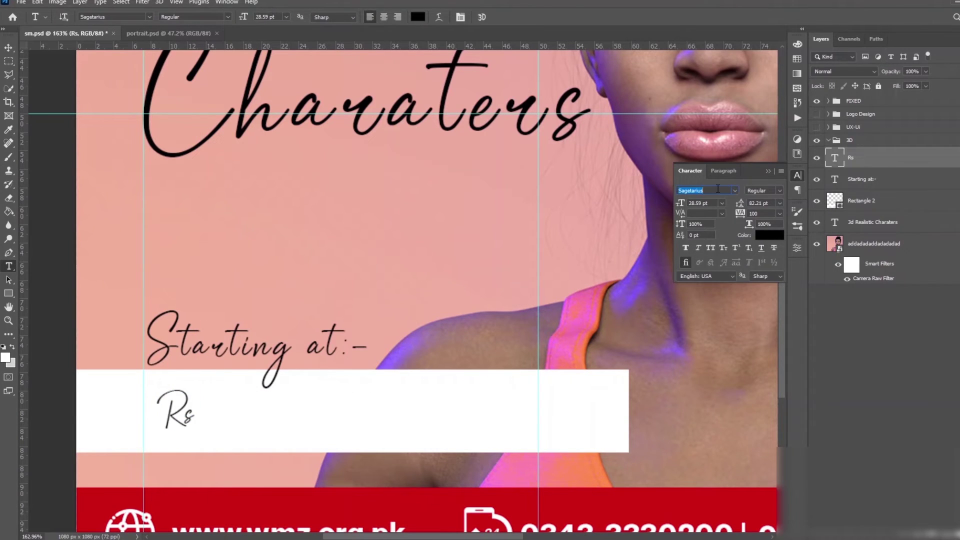
# Set the Rs text to Bebas Neue bold and scale it up to fill the bar
pyautogui.write('Bebas Neue')
pyautogui.press('Return')
pyautogui.click(780, 191)
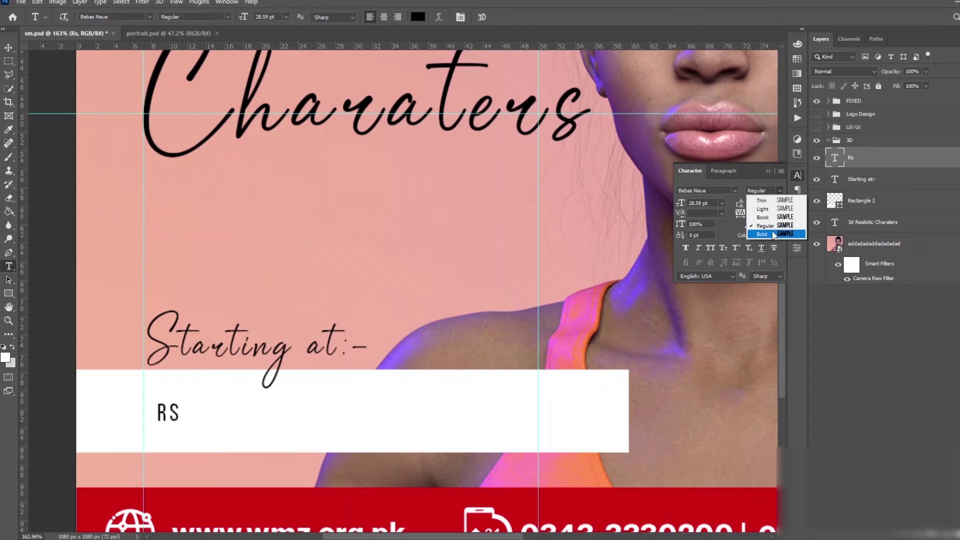
pyautogui.click(763, 232)
pyautogui.hotkey('ctrl', 't')
pyautogui.moveTo(180, 402); pyautogui.dragTo(233, 375)
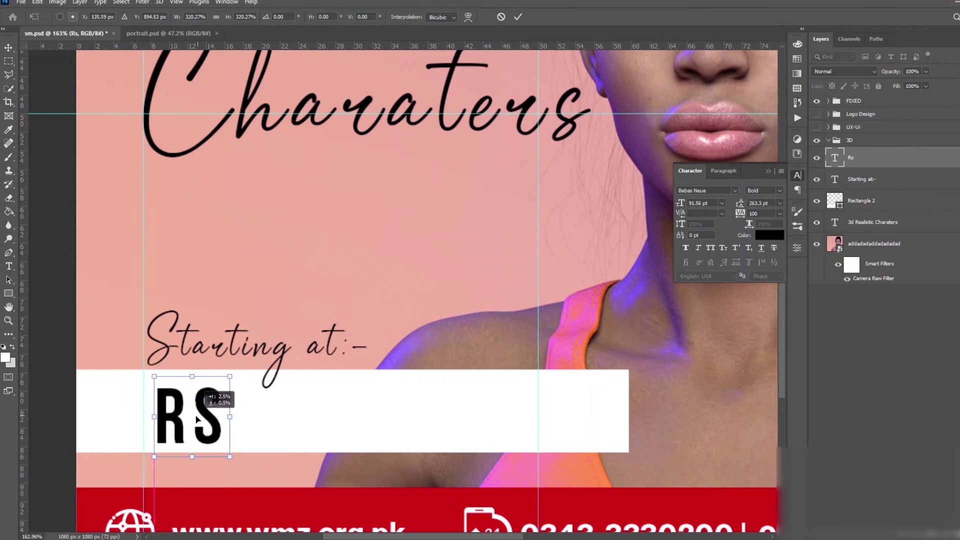
pyautogui.press('Return')
# Change the Rs text font to Neue Montreal Bold
pyautogui.click(217, 420)
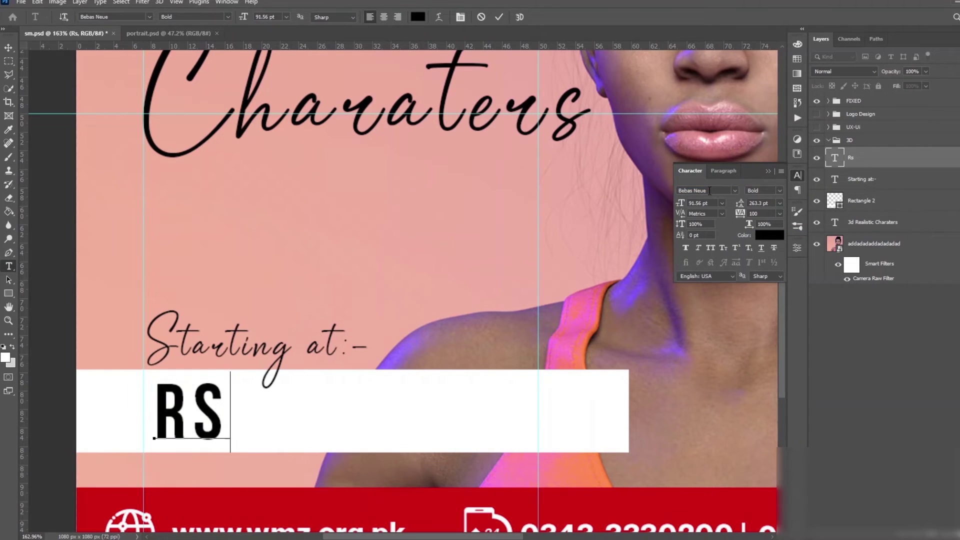
pyautogui.click(489, 377)
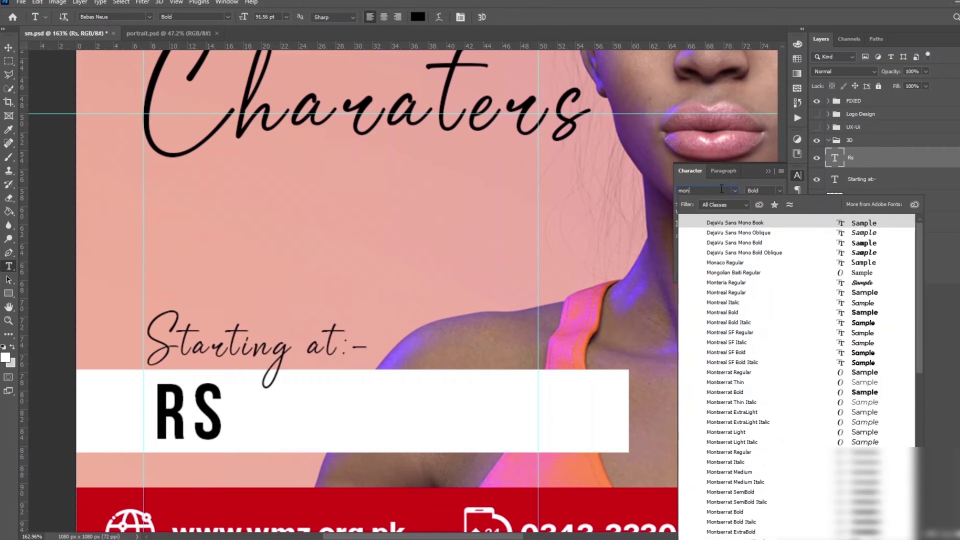
pyautogui.write('montea')
pyautogui.press('BackSpace')
pyautogui.write('real')
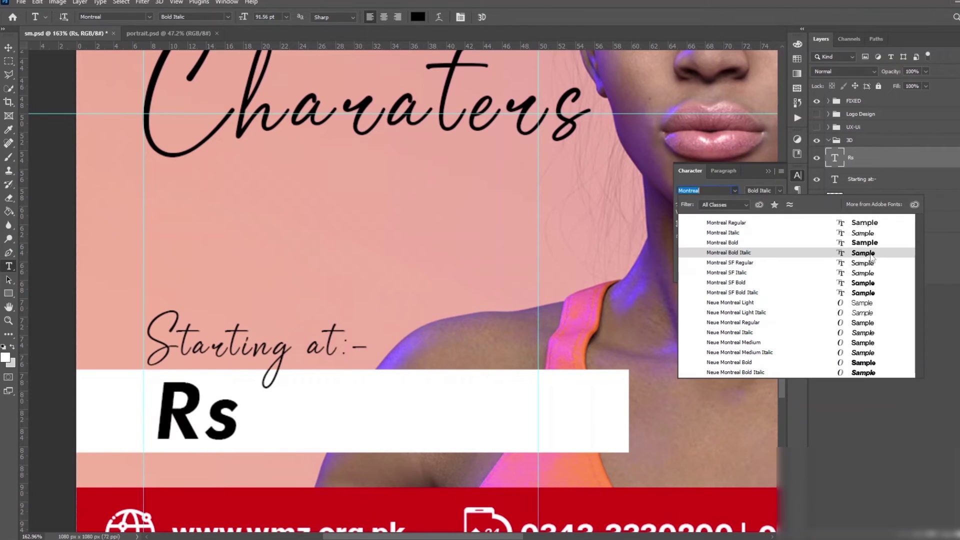
pyautogui.click(868, 363)
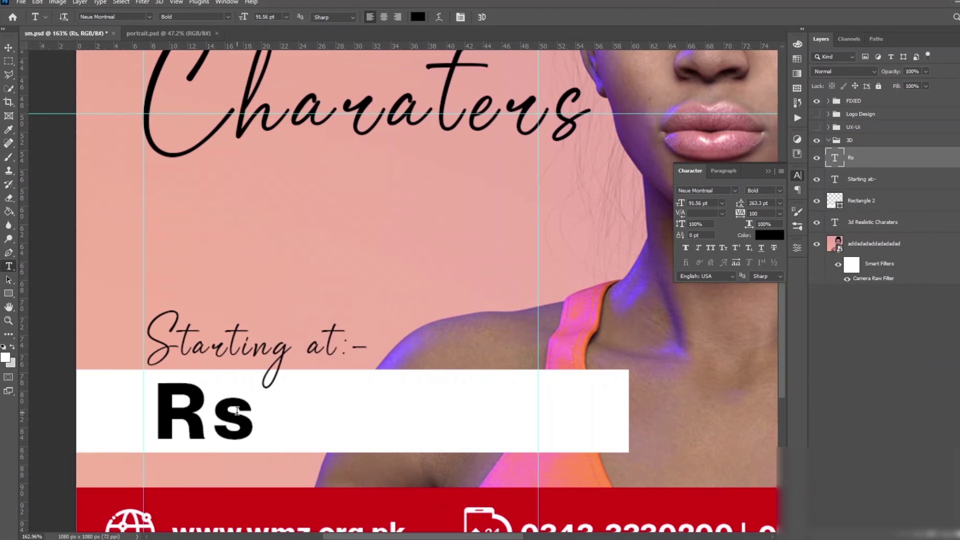
# Complete the price as 'Rs.3000/-', then shrink it and position it within the white bar
pyautogui.click(215, 418)
pyautogui.write('.')
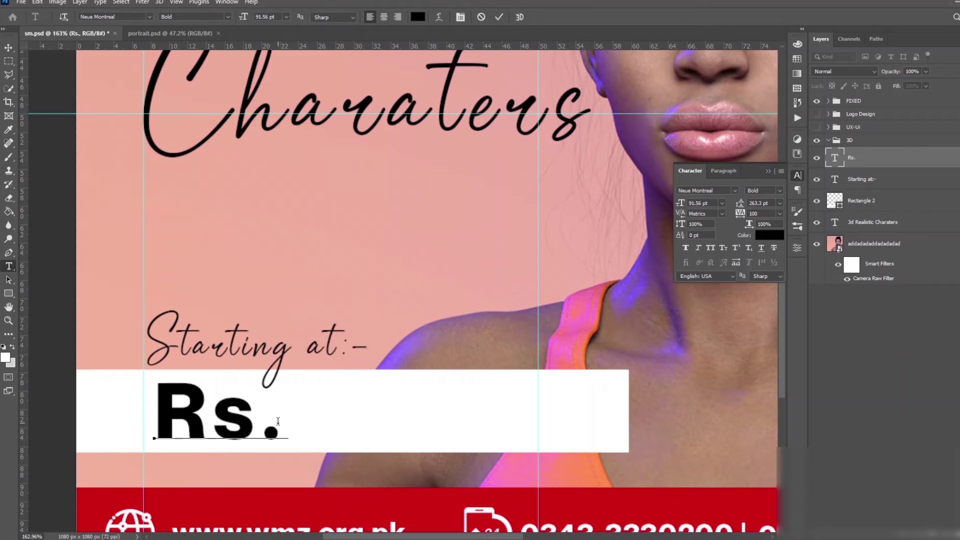
pyautogui.write('3000/-')
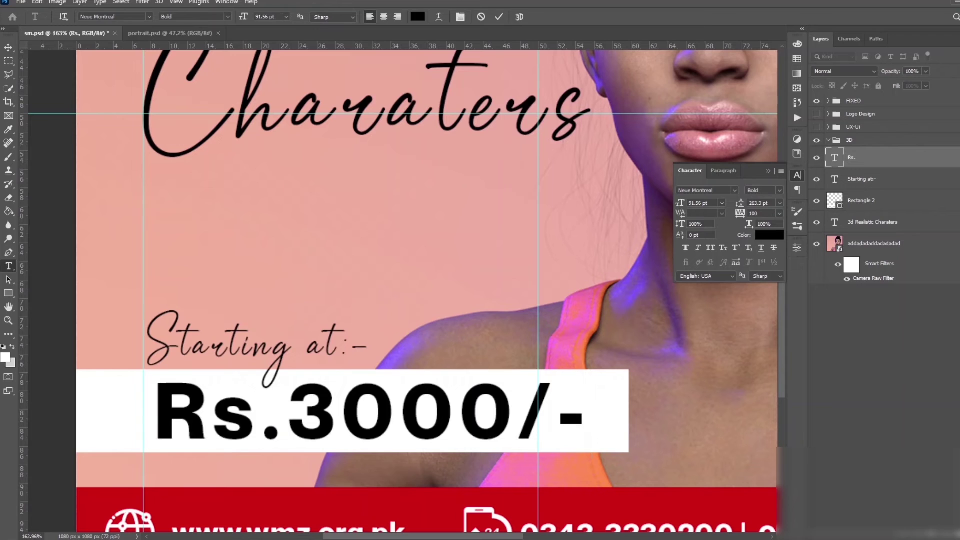
pyautogui.hotkey('ctrl', 't')
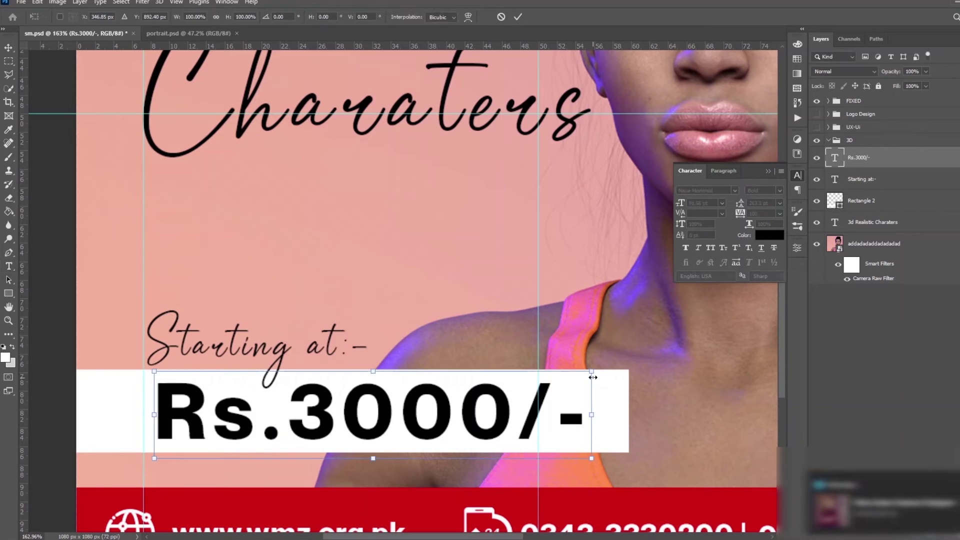
pyautogui.moveTo(592, 378); pyautogui.dragTo(501, 376)
pyautogui.moveTo(382, 407); pyautogui.dragTo(356, 420)
pyautogui.moveTo(352, 422); pyautogui.dragTo(352, 426)
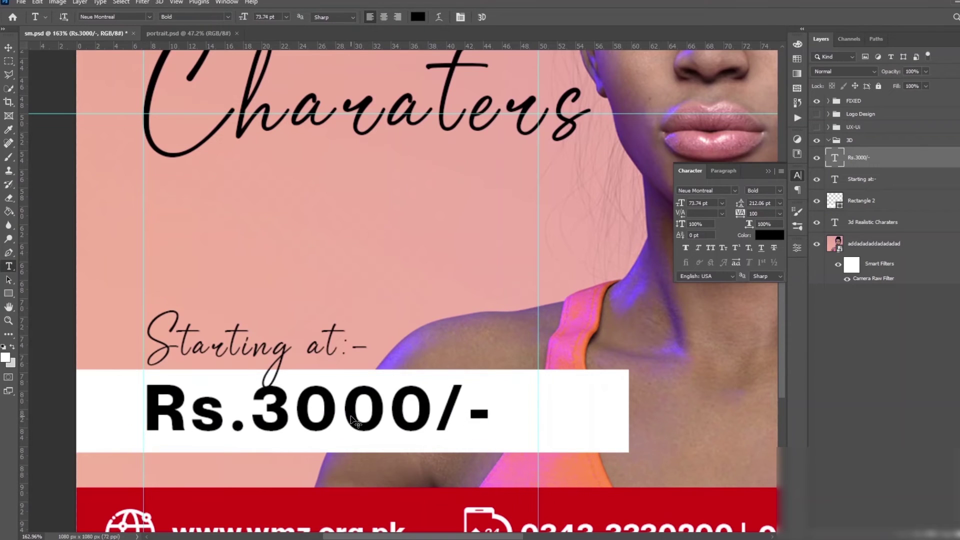
pyautogui.press('Return')
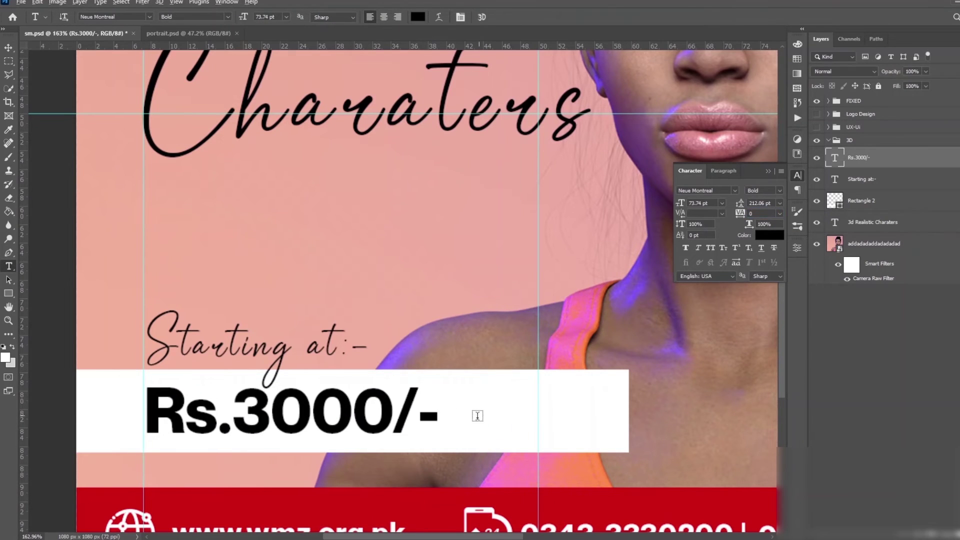
pyautogui.hotkey('ctrl', '0')
# Softly erase the right end of the white price bar so it fades into the photo
pyautogui.click(893, 201)
pyautogui.click(8, 198)
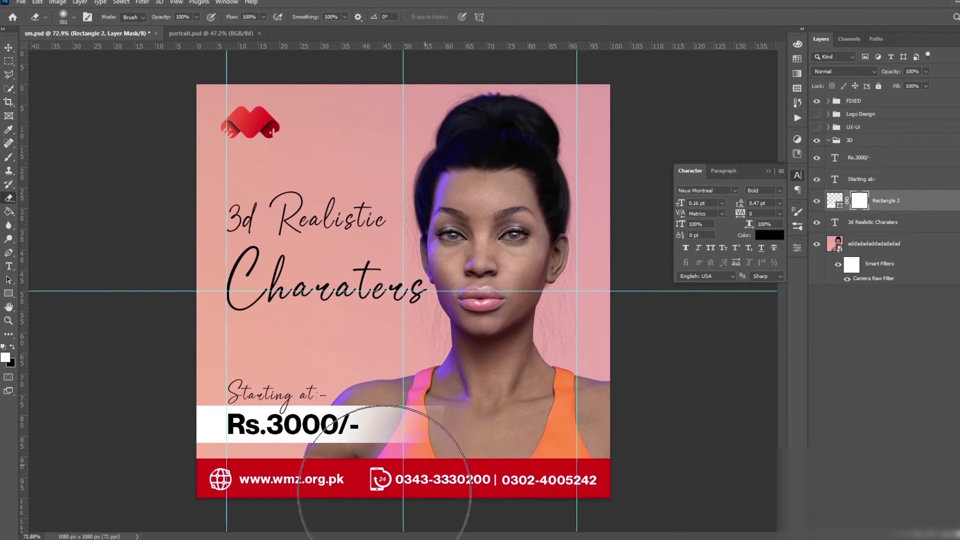
pyautogui.moveTo(350, 426); pyautogui.dragTo(665, 397)
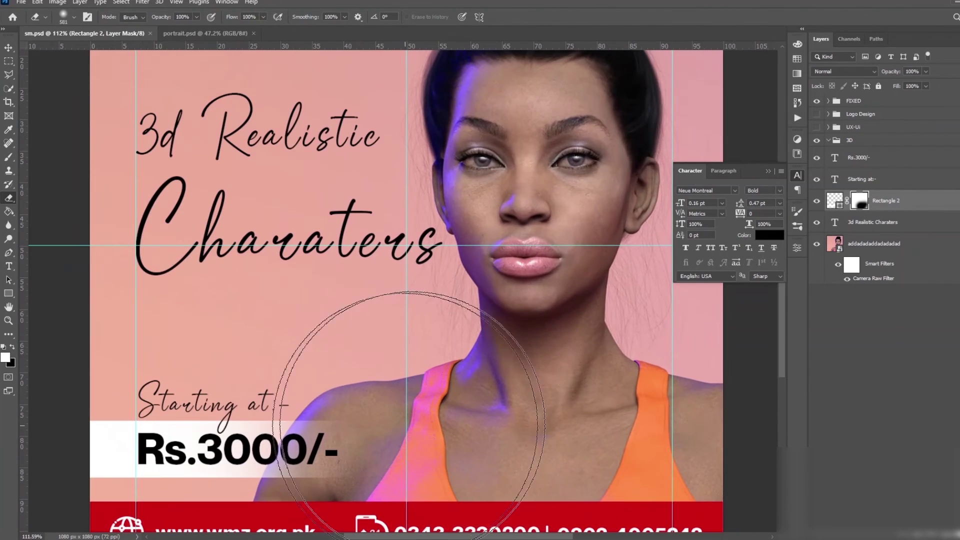
# Select the '3d Realistic Charaters' headline layer and collapse the 3D layer group
pyautogui.scroll(-3, 397, 420)
pyautogui.click(901, 223)
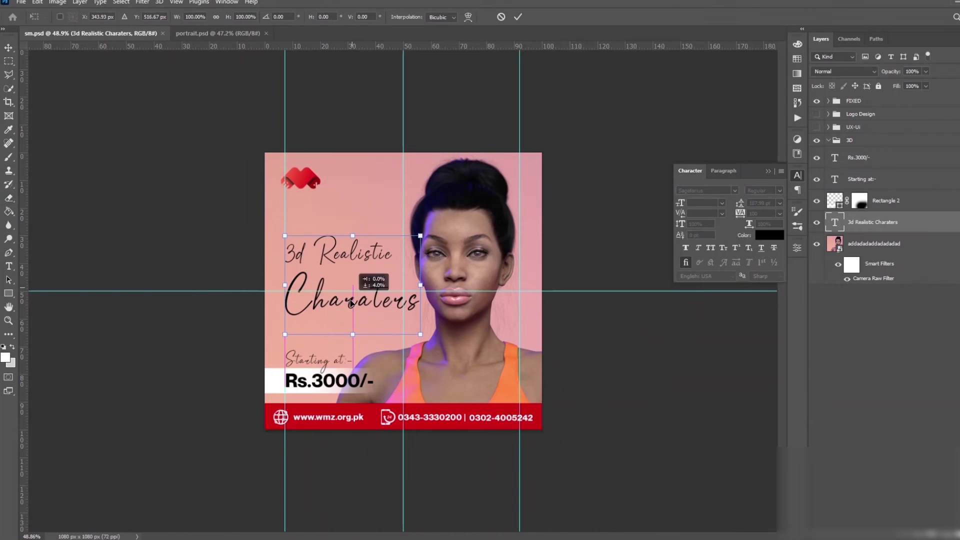
pyautogui.scroll(3, 625, 378)
pyautogui.scroll(-2, 482, 395)
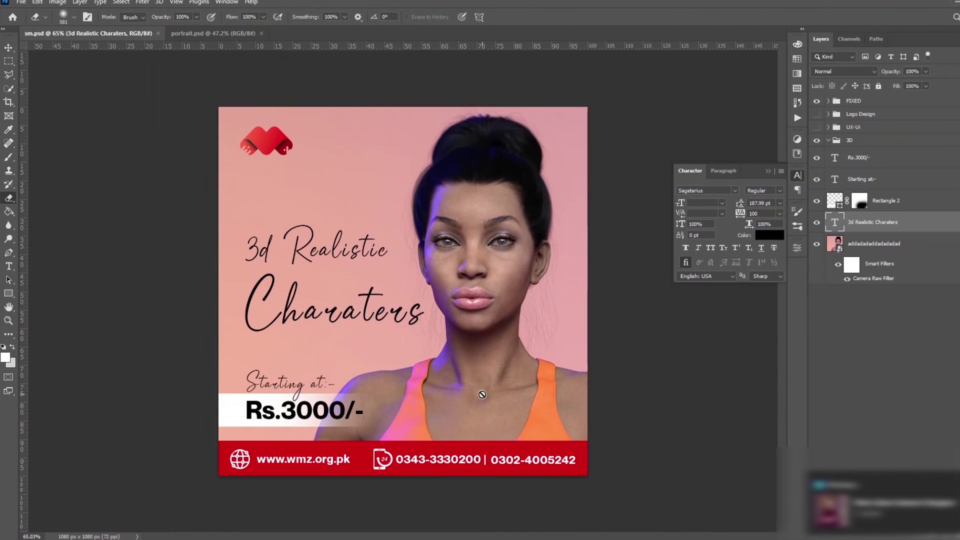
pyautogui.scroll(-2, 488, 369)
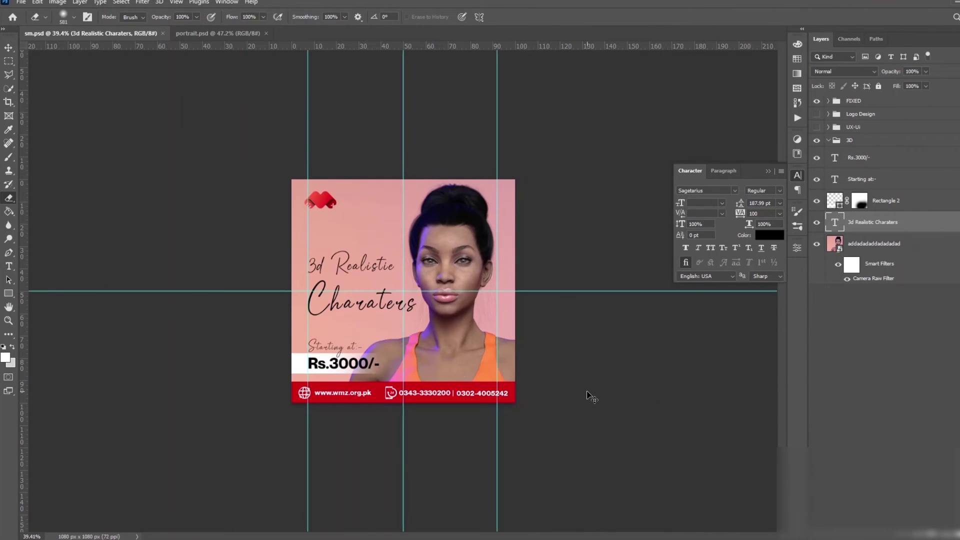
pyautogui.scroll(3, 588, 395)
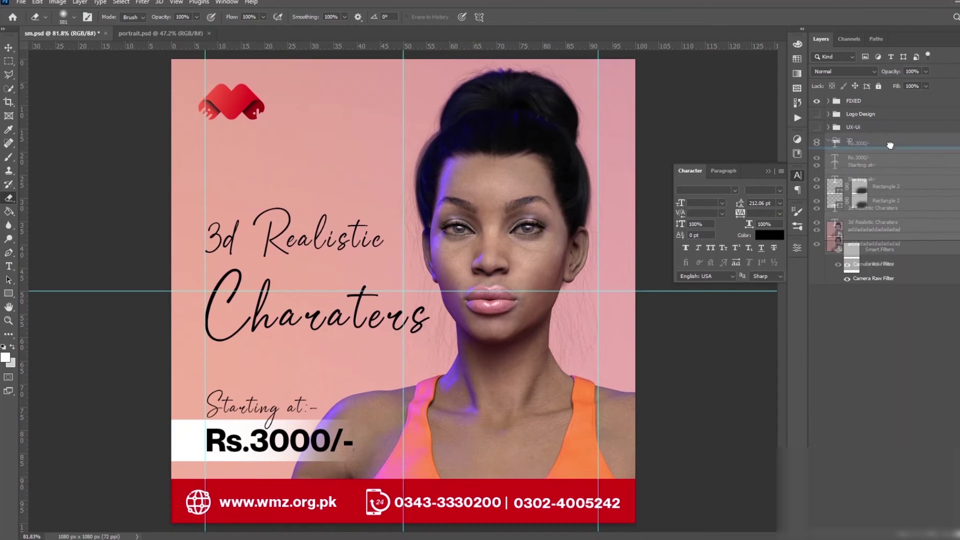
pyautogui.click(828, 140)
# Save the square post and copy its 3D group into portrait.psd, below the other groups
pyautogui.hotkey('ctrl', 's')
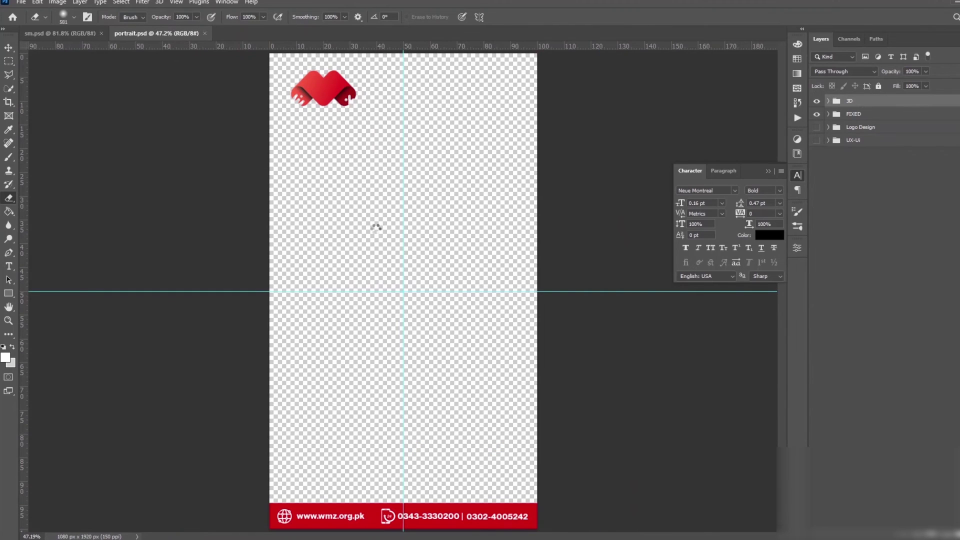
pyautogui.moveTo(197, 50); pyautogui.dragTo(376, 229)
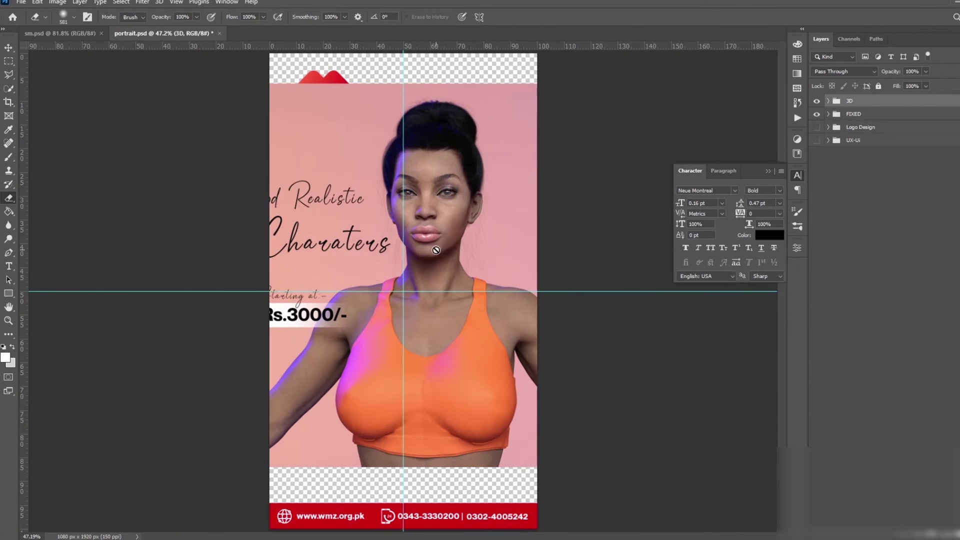
pyautogui.moveTo(879, 103); pyautogui.dragTo(850, 146)
pyautogui.click(828, 140)
# Enlarge the portrait photo to fill the tall canvas
pyautogui.click(875, 244)
pyautogui.hotkey('ctrl', 't')
pyautogui.hotkey('ctrl', '0')
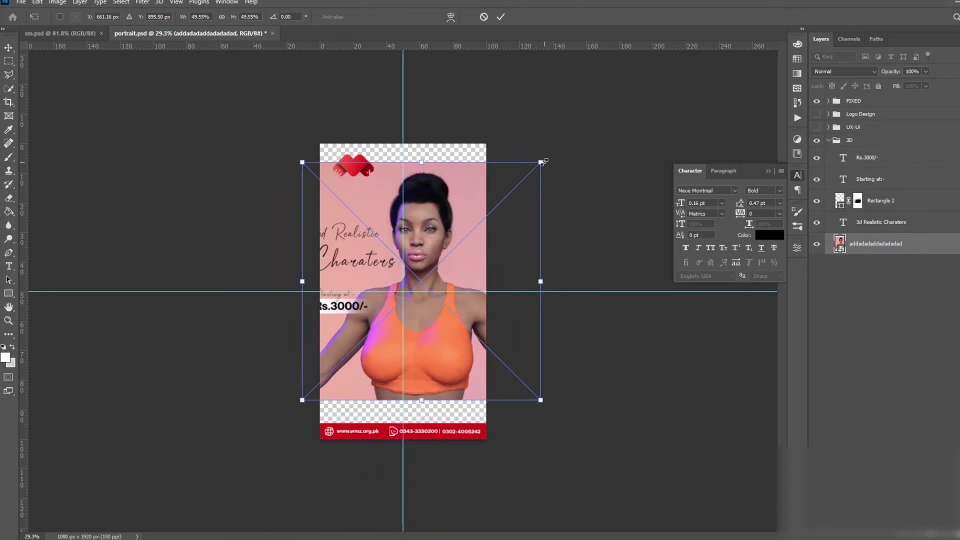
pyautogui.moveTo(451, 350)
pyautogui.mouseDown()
pyautogui.moveTo(470, 385)
pyautogui.moveTo(580, 453)
pyautogui.mouseUp()
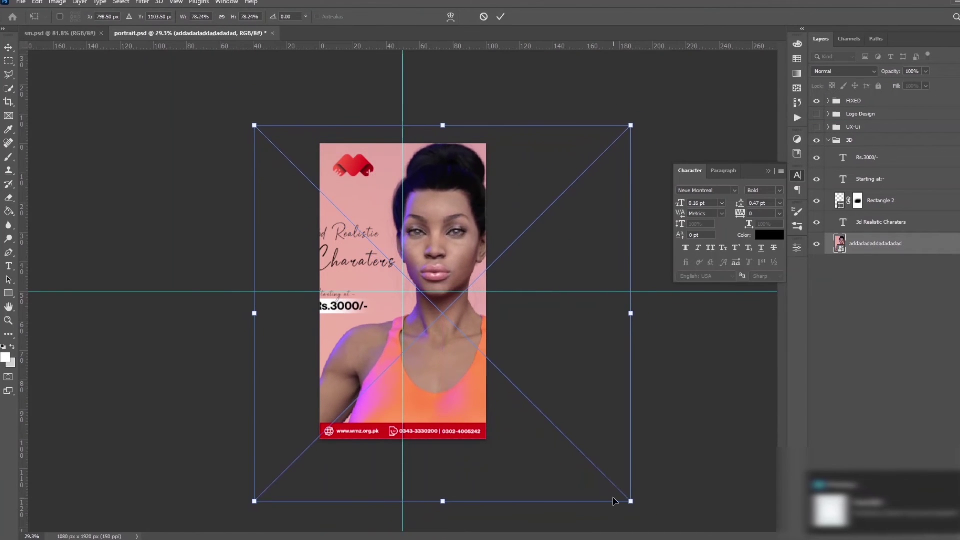
pyautogui.press('Return')
# Move the Rs.3000/- and Starting at:- text layers downward together
pyautogui.click(867, 157)
pyautogui.keyDown('shift'); pyautogui.click(871, 179); pyautogui.keyUp('shift')
pyautogui.hotkey('ctrl', 't')
pyautogui.moveTo(349, 309); pyautogui.dragTo(365, 350)
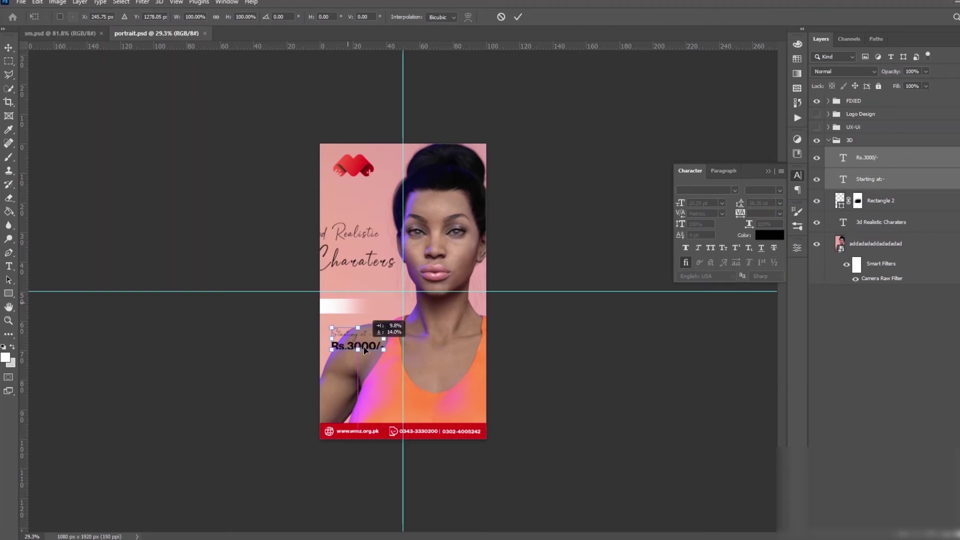
pyautogui.press('Return')
# Group the price text with the white bar, move it above the footer and widen it
pyautogui.keyDown('shift'); pyautogui.click(880, 201); pyautogui.keyUp('shift')
pyautogui.hotkey('ctrl', 'g')
pyautogui.hotkey('ctrl', 't')
pyautogui.moveTo(345, 306); pyautogui.dragTo(360, 400)
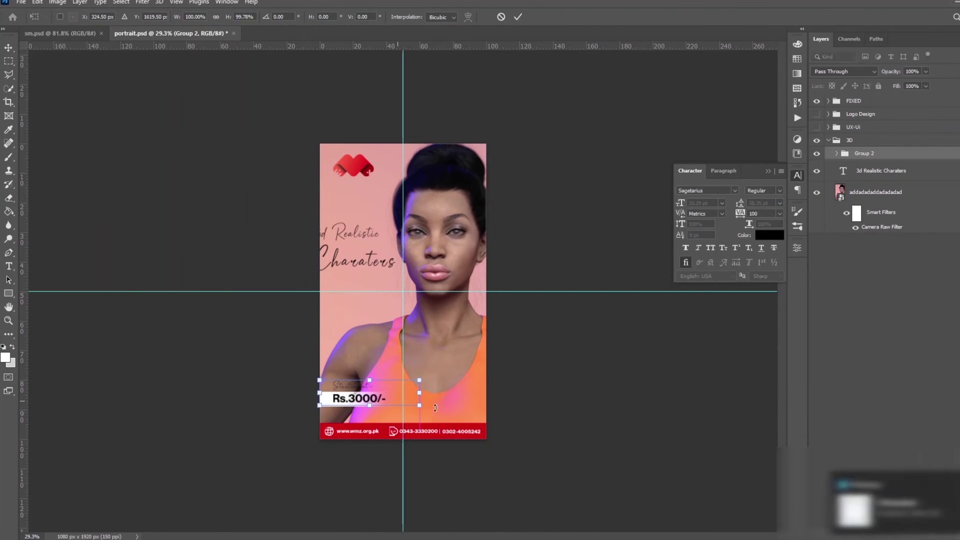
pyautogui.moveTo(441, 423)
pyautogui.mouseDown()
pyautogui.moveTo(504, 428)
pyautogui.moveTo(493, 419)
pyautogui.mouseUp()
pyautogui.press('Return')
pyautogui.scroll(3, 403, 291)
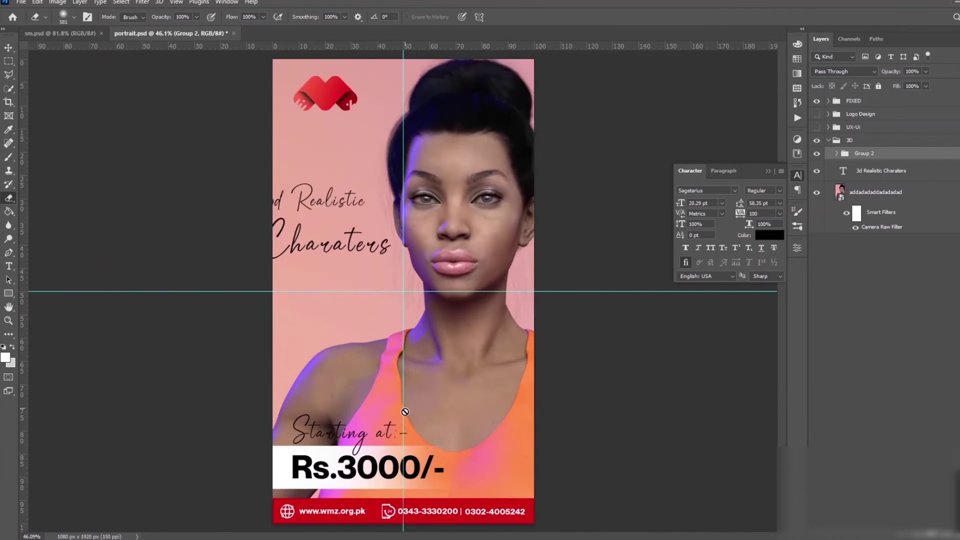
pyautogui.press('e')
pyautogui.scroll(-1, 402, 290)
# Make the Starting at:- text white and give it a drop shadow
pyautogui.click(836, 153)
pyautogui.click(879, 192)
pyautogui.click(770, 235)
pyautogui.write('ffffff')
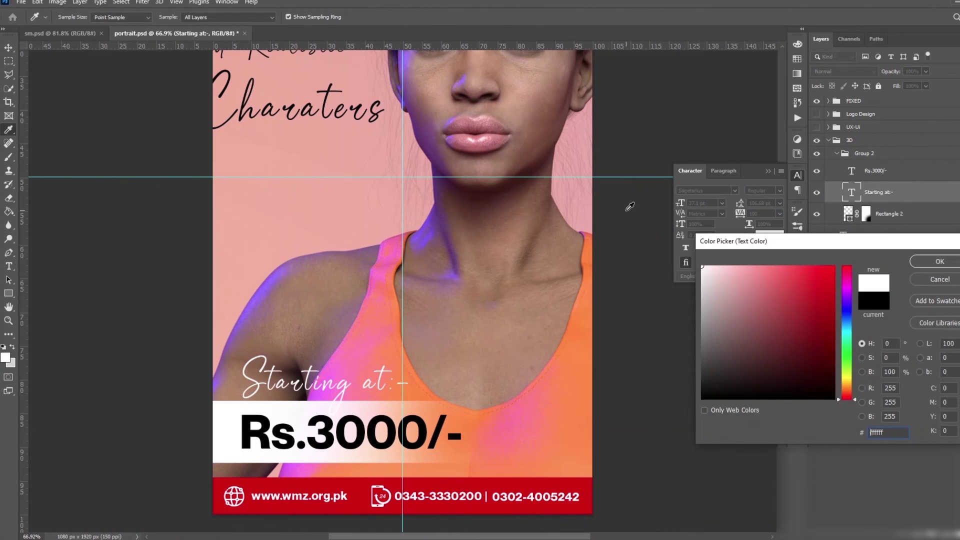
pyautogui.press('Return')
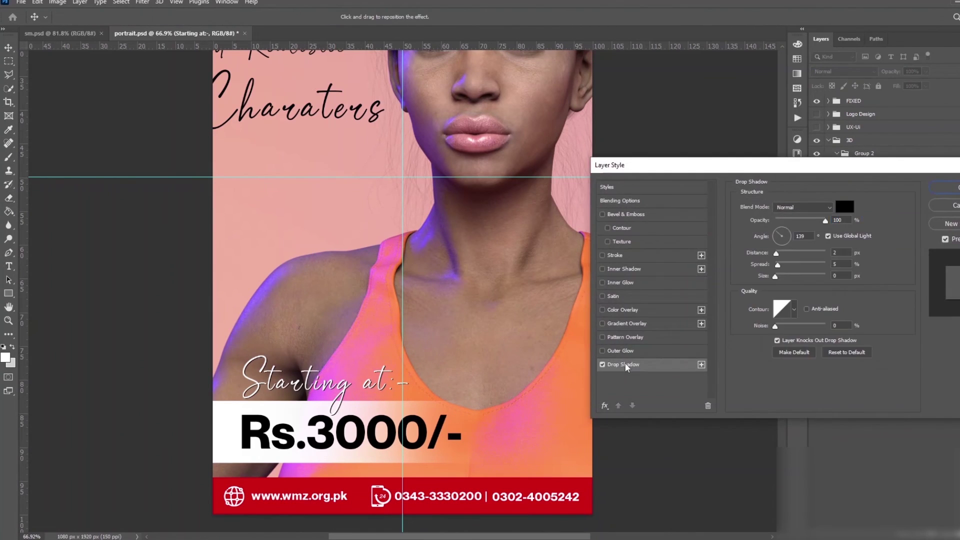
pyautogui.press('Return')
pyautogui.hotkey('ctrl', '-')
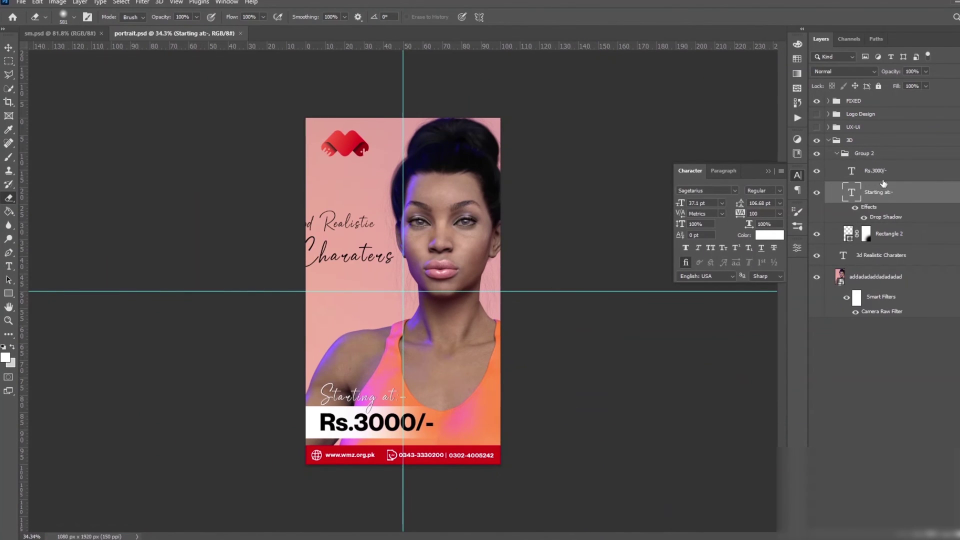
# Move the '3d Realistic Charaters' headline right and down, then recheck the portrait photo's transform
pyautogui.click(881, 255)
pyautogui.hotkey('ctrl', 't')
pyautogui.moveTo(366, 250); pyautogui.dragTo(383, 295)
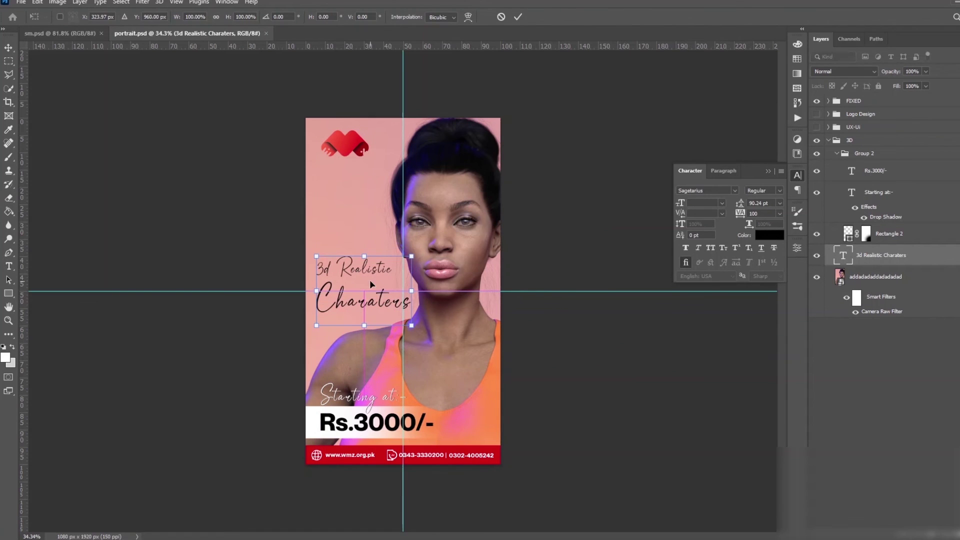
pyautogui.press('Return')
pyautogui.click(875, 277)
pyautogui.hotkey('ctrl', 't')
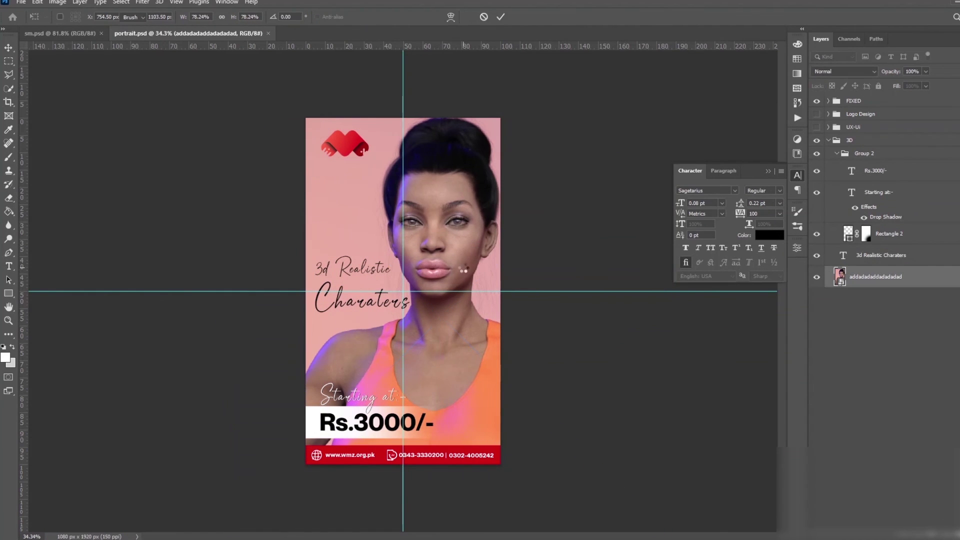
pyautogui.press('e')
pyautogui.click(464, 270)
pyautogui.press('Return')
pyautogui.scroll(1, 520, 387)
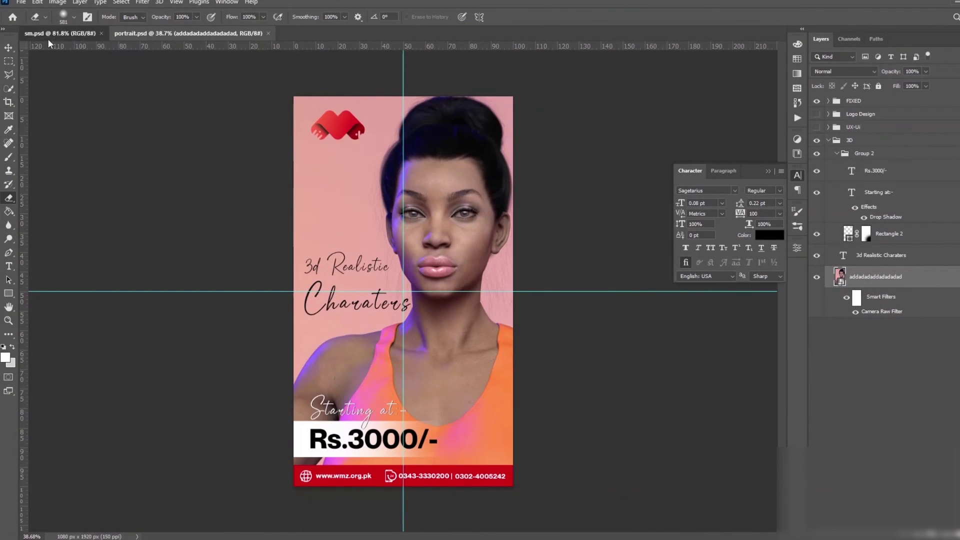
# Save the square sm.psd post as a JPEG and preview the exported images
pyautogui.click(49, 40)
pyautogui.hotkey('ctrl', 'shift', 's')
pyautogui.click(128, 440)
pyautogui.click(128, 369)
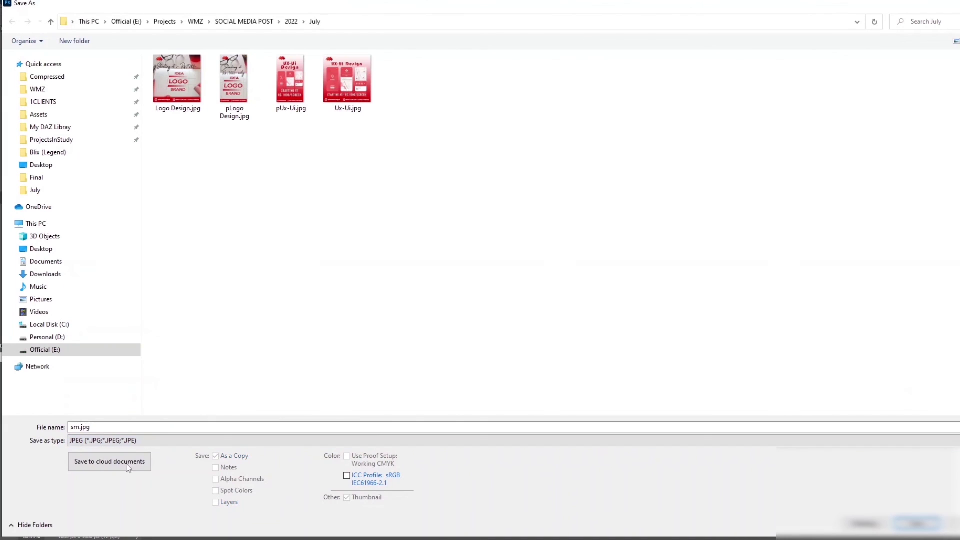
pyautogui.write('s')
pyautogui.press('Return')
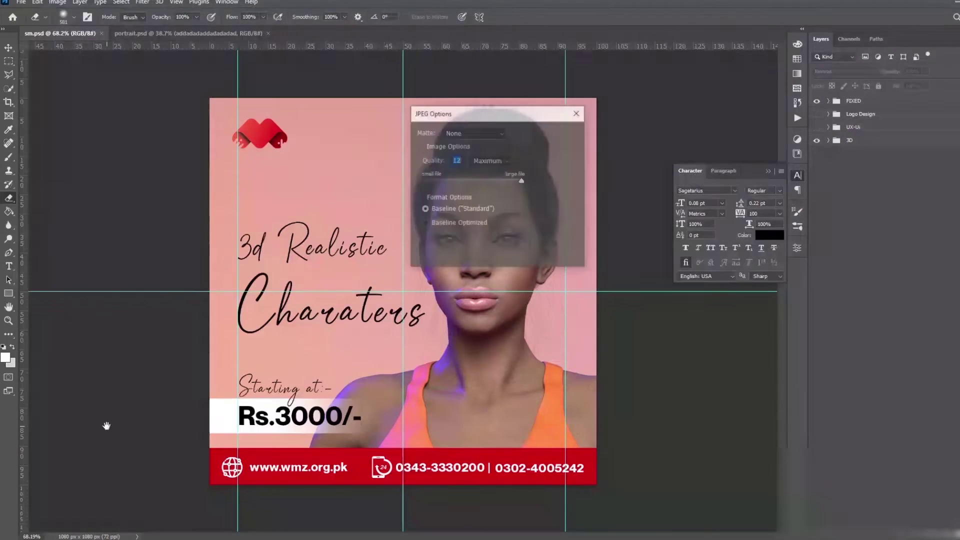
pyautogui.press('Return')
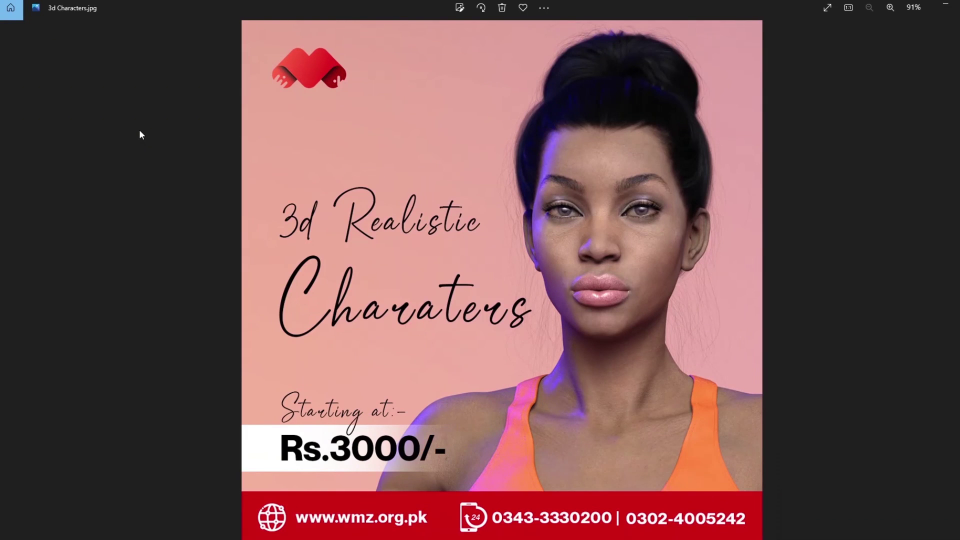
pyautogui.press('Right')
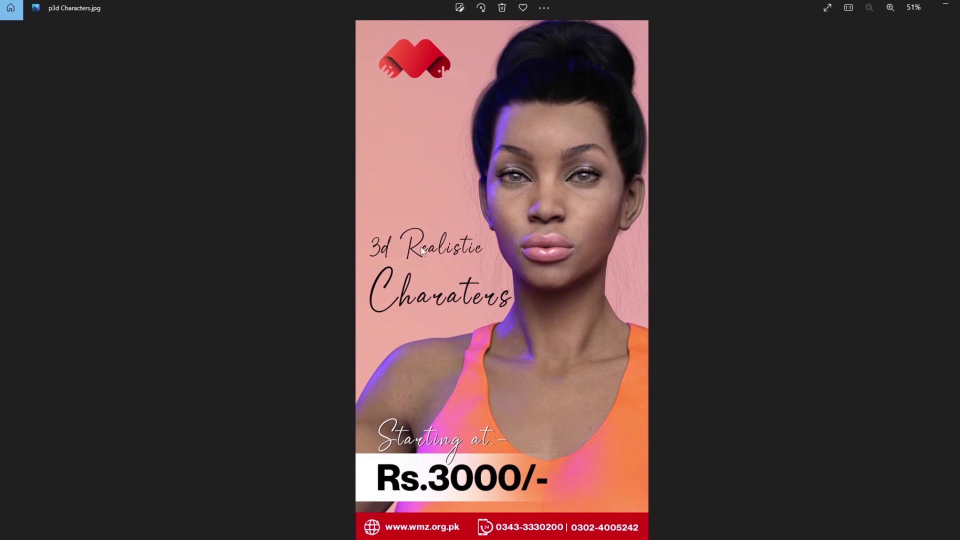